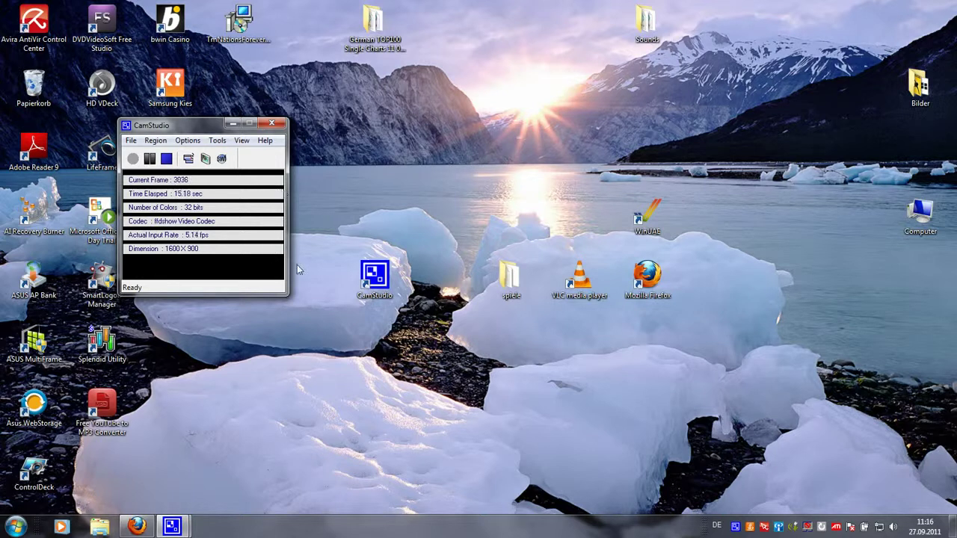
Switch to Firefox and examine the CamStudio 2.0 and Lossless Codec download links on the camstudio.org page
click(138, 527)
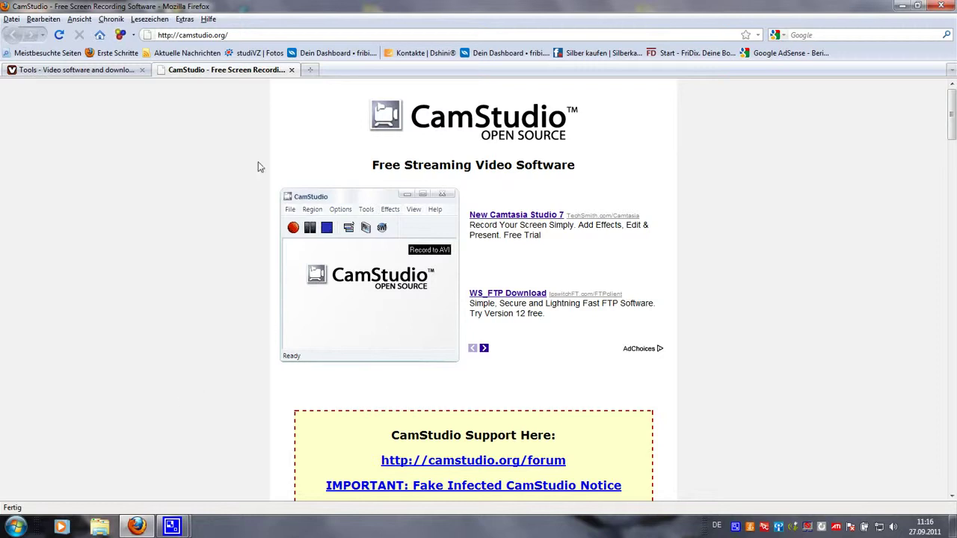
drag(228, 35, 127, 37)
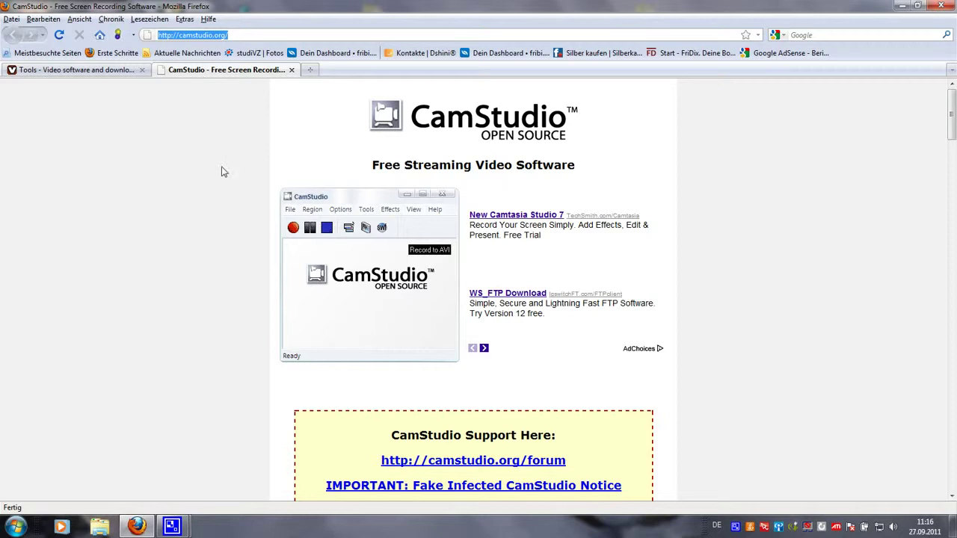
click(180, 213)
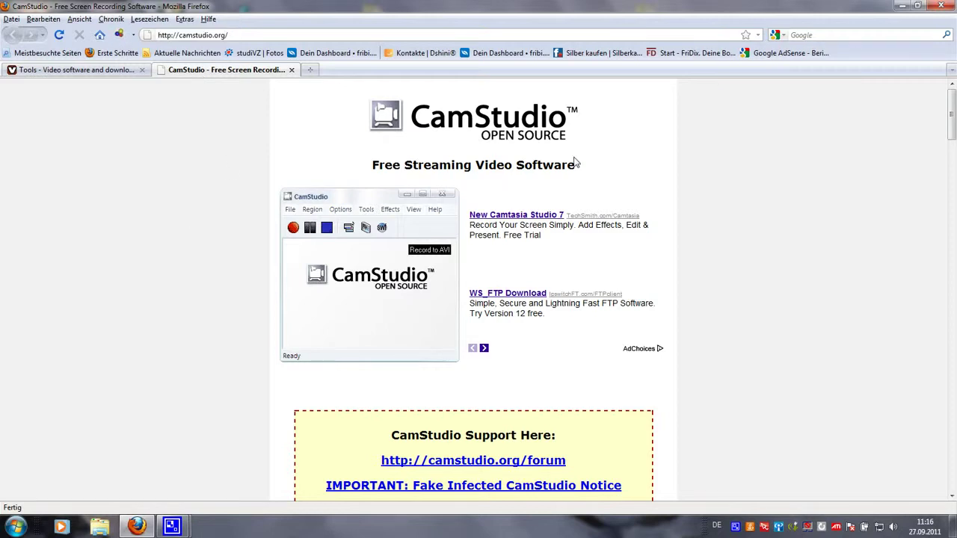
scroll(574, 160, down, 20)
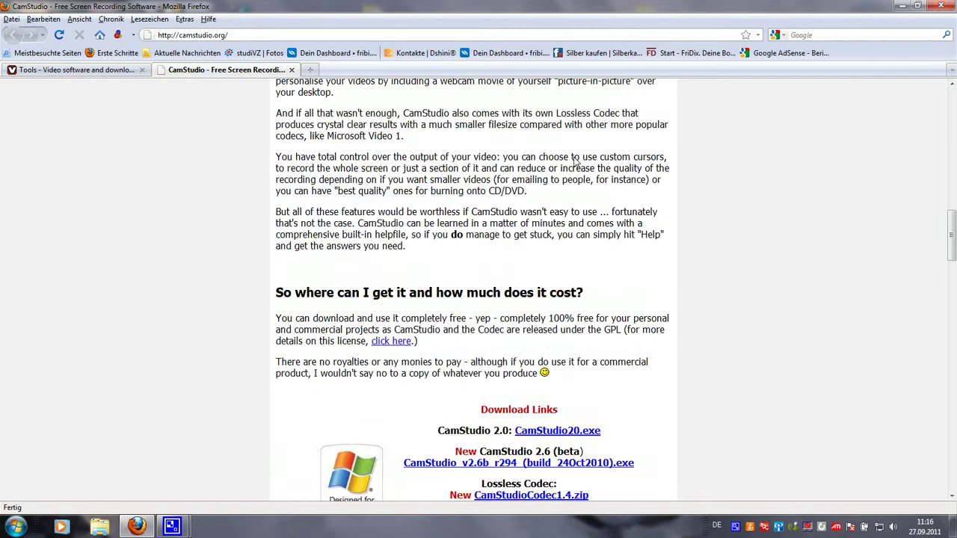
scroll(625, 142, up, 2)
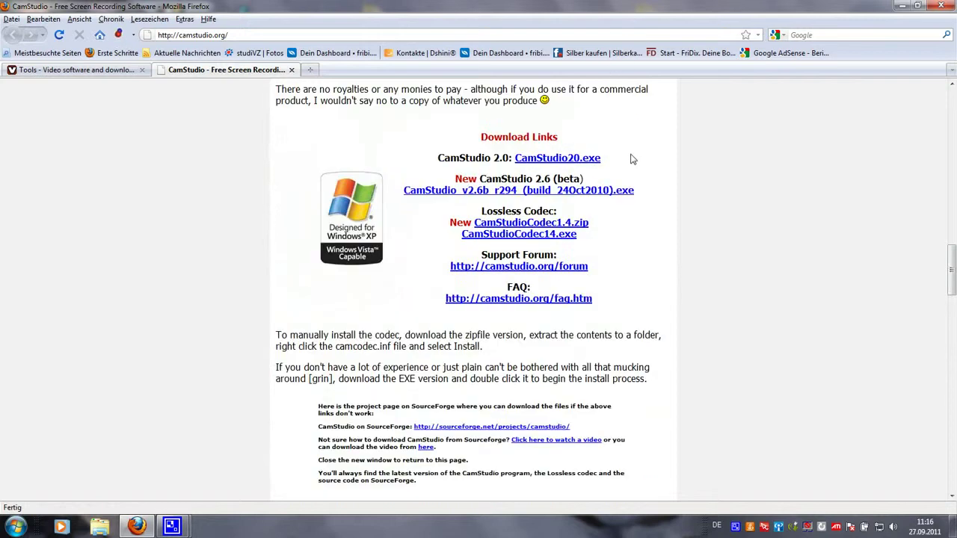
drag(625, 162, 494, 162)
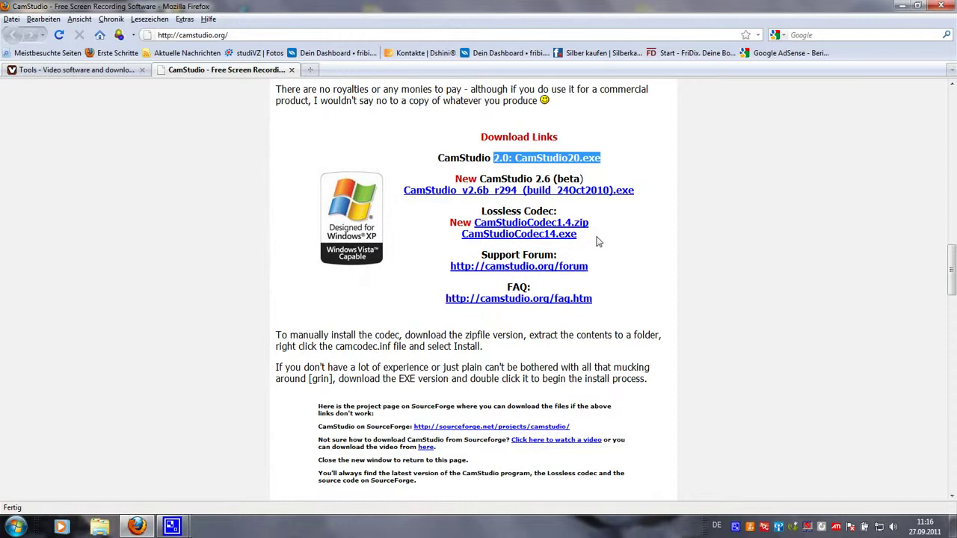
drag(598, 242, 463, 212)
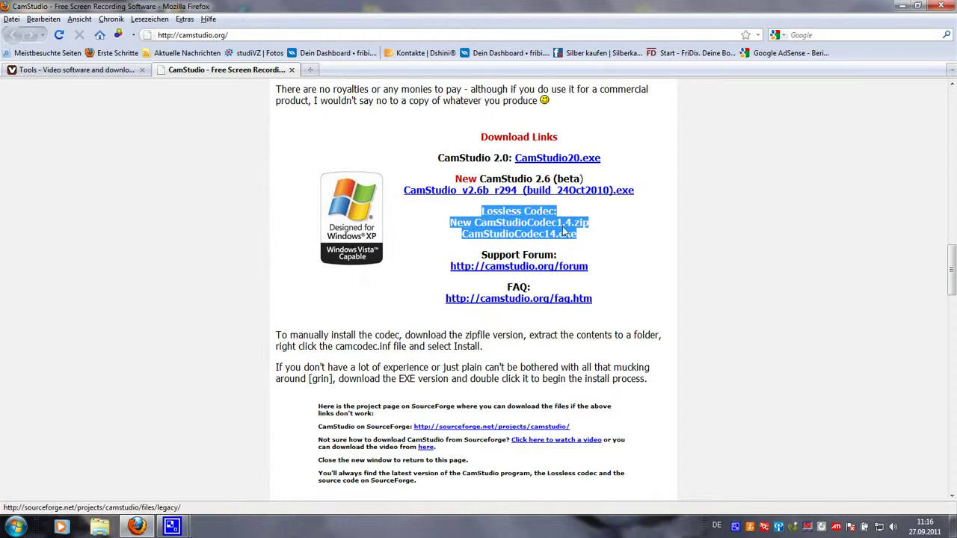
click(611, 240)
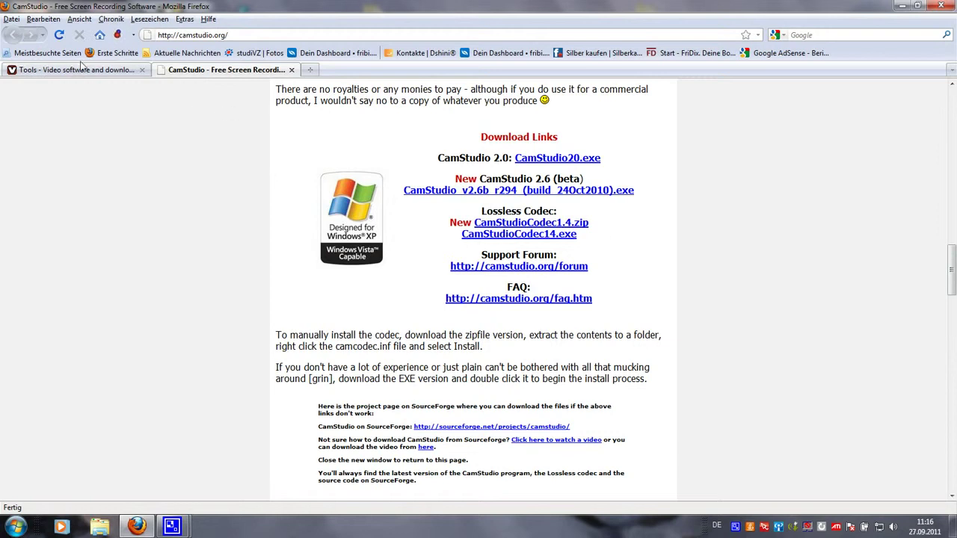
Examine the VideoHelp download page for ffdshow_rev2940_20090506_clsid.exe and its address, return to the CamStudio page and minimize the browser
click(110, 70)
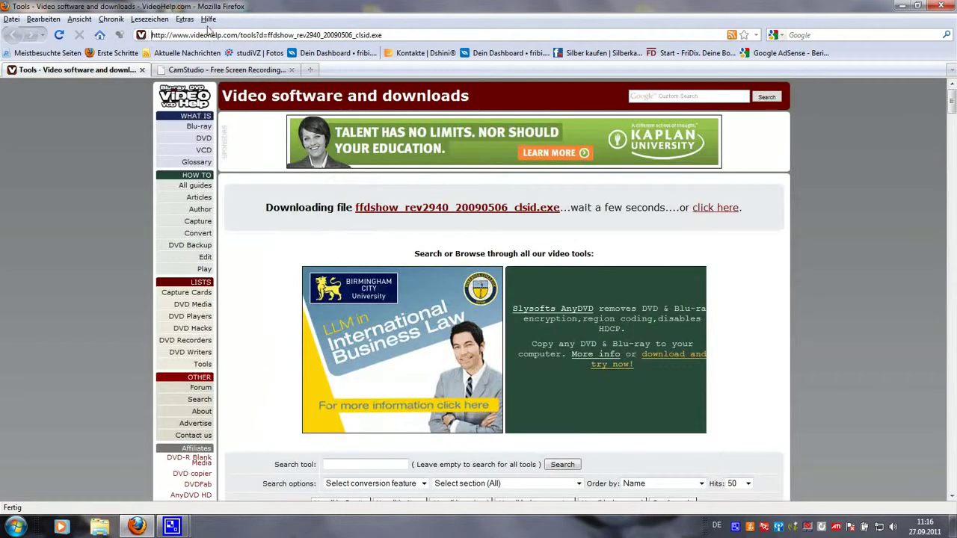
click(396, 36)
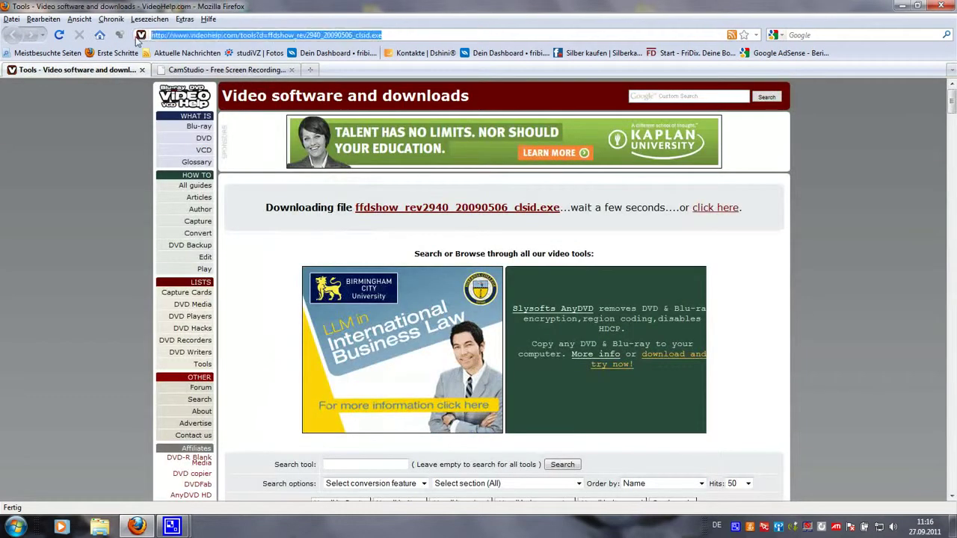
click(260, 70)
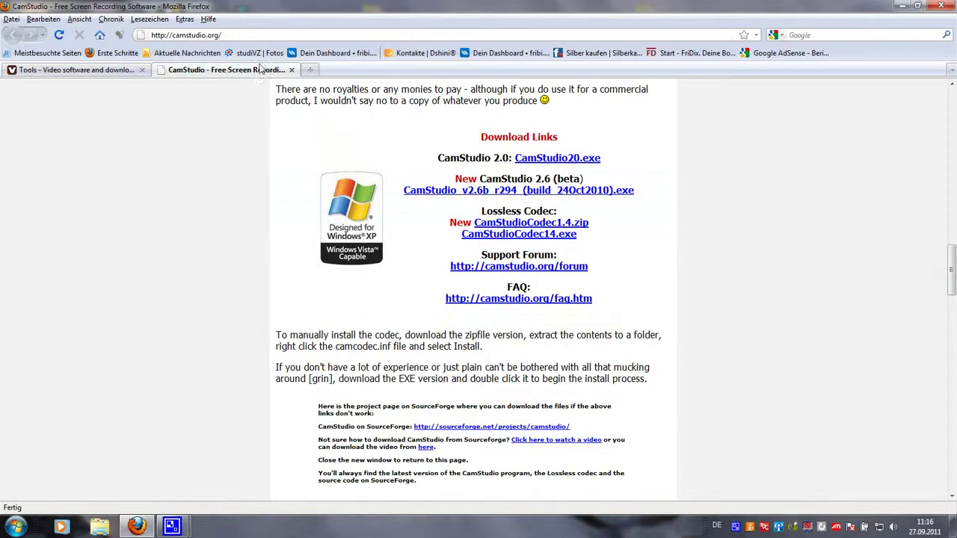
click(903, 6)
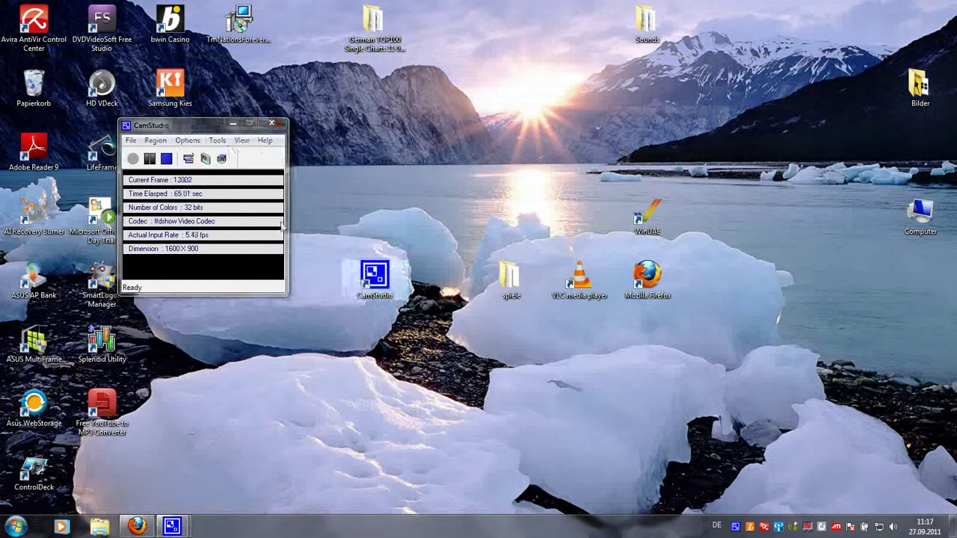
Move the CamStudio window closer to the middle of the desktop and review its file commands, view modes and recording controls
drag(191, 126, 342, 184)
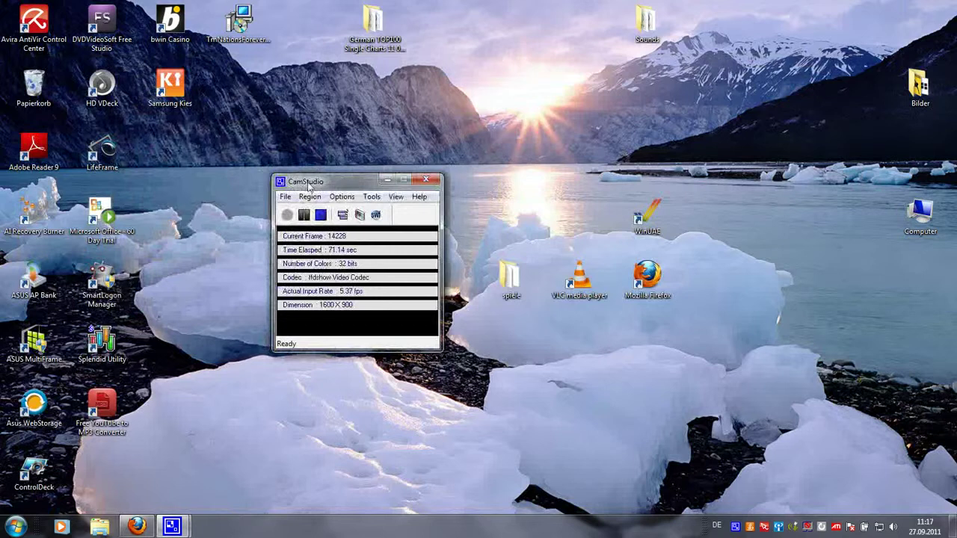
click(285, 197)
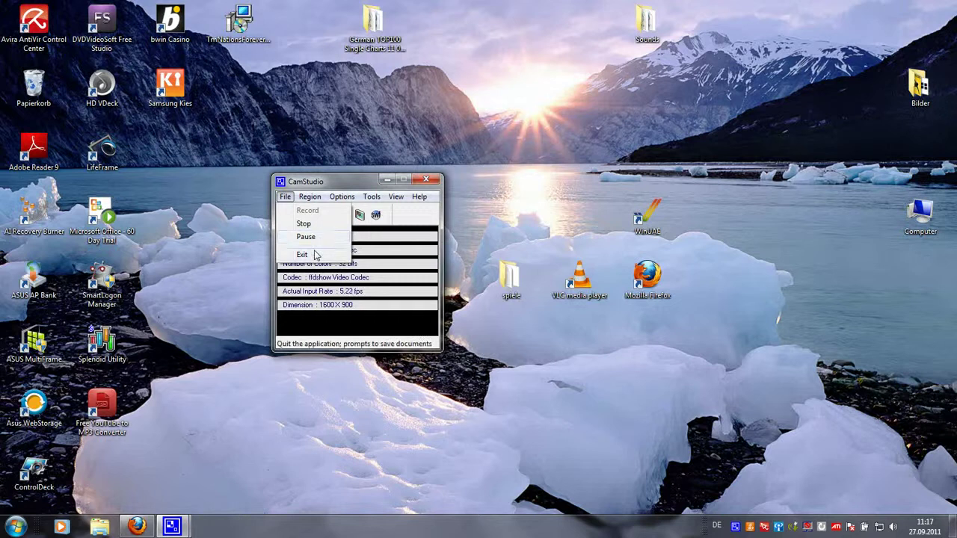
mouse_move(396, 197)
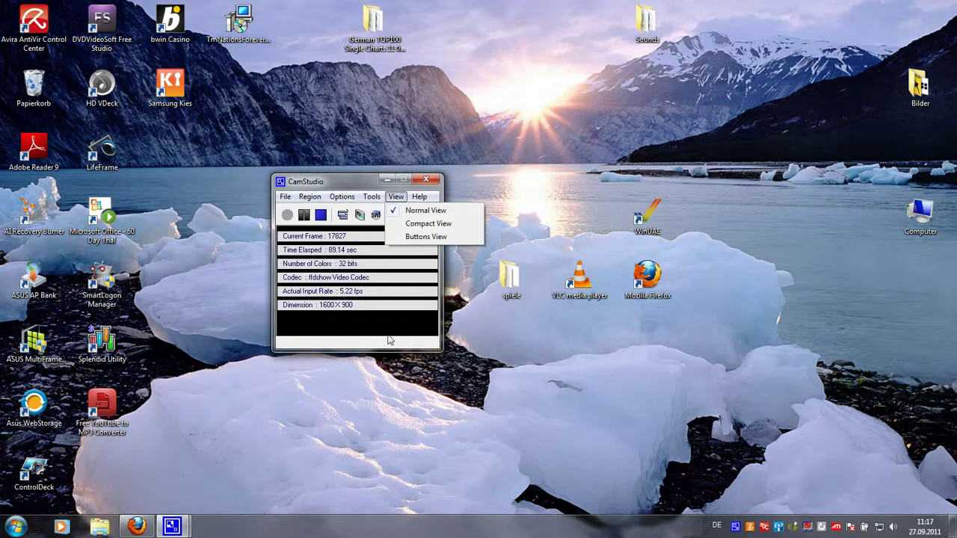
click(290, 216)
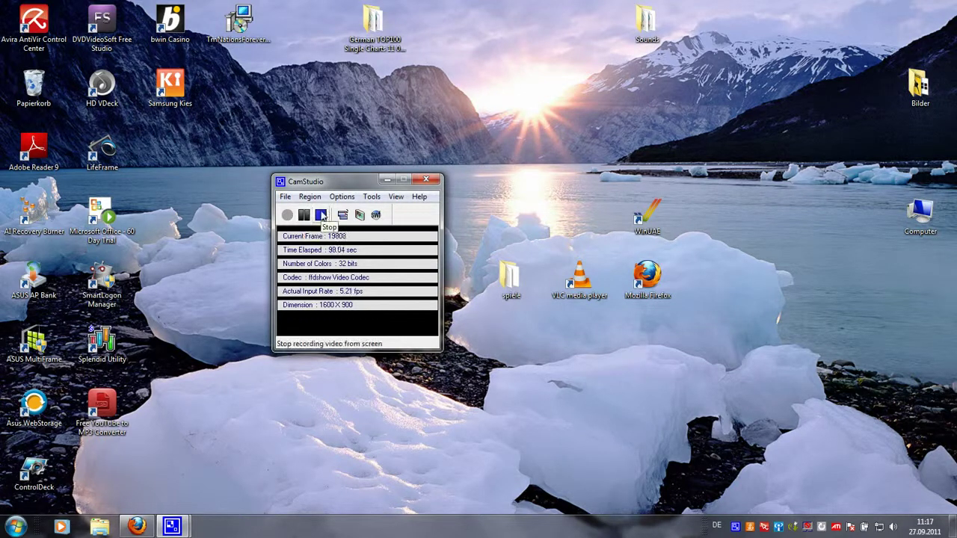
click(320, 216)
Accept a fixed recording region 320 wide and 240 high with Drag Corners to Pan enabled
click(309, 197)
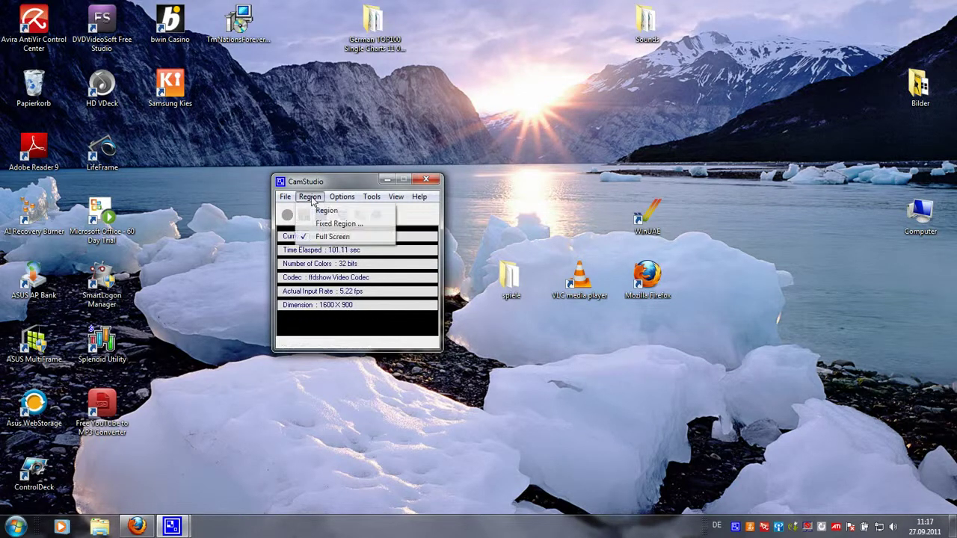
click(342, 224)
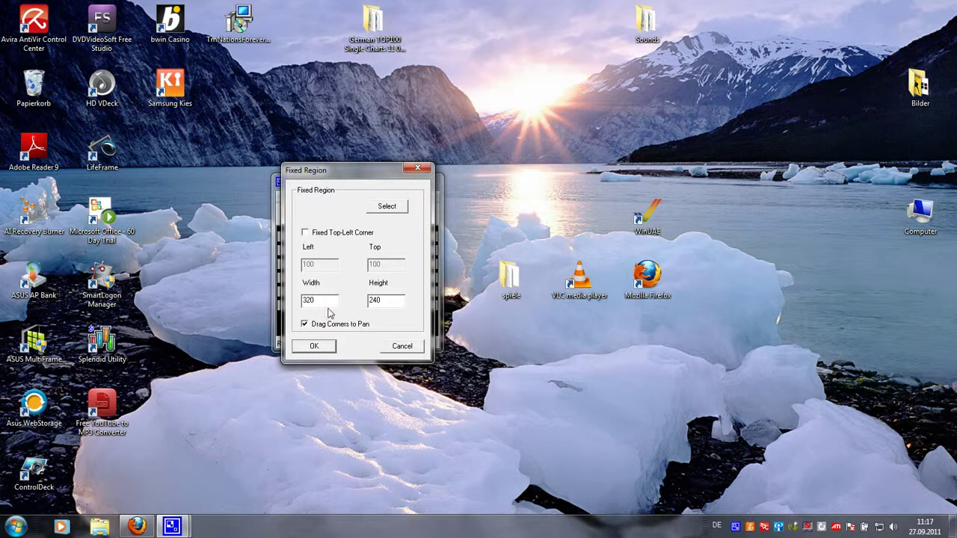
click(327, 347)
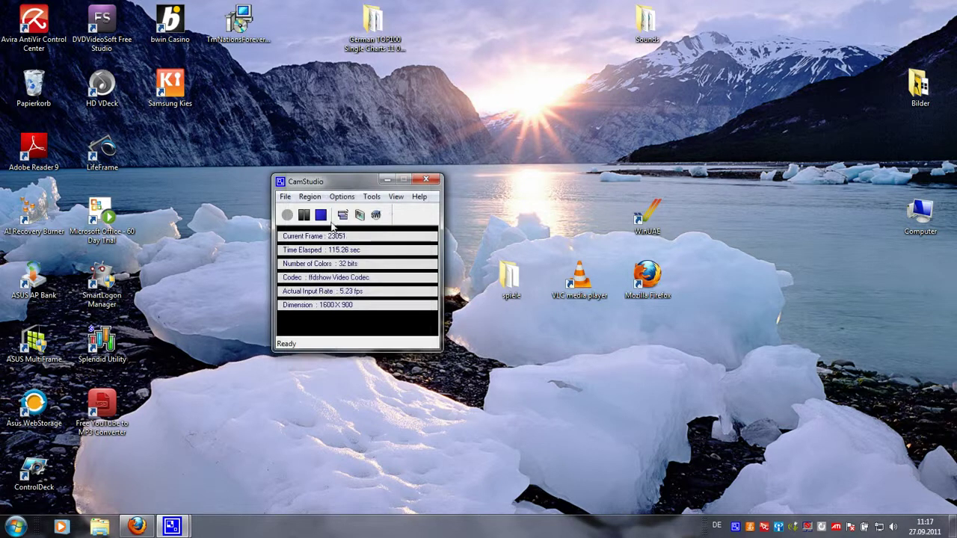
Open the video options and keep ffdshow Video Codec as the compressor after reviewing the available codecs
click(335, 199)
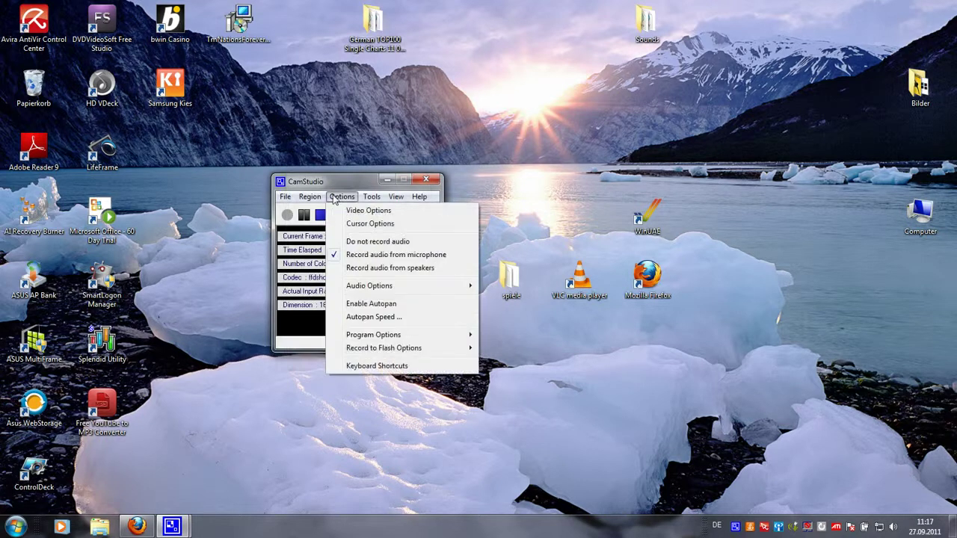
click(370, 213)
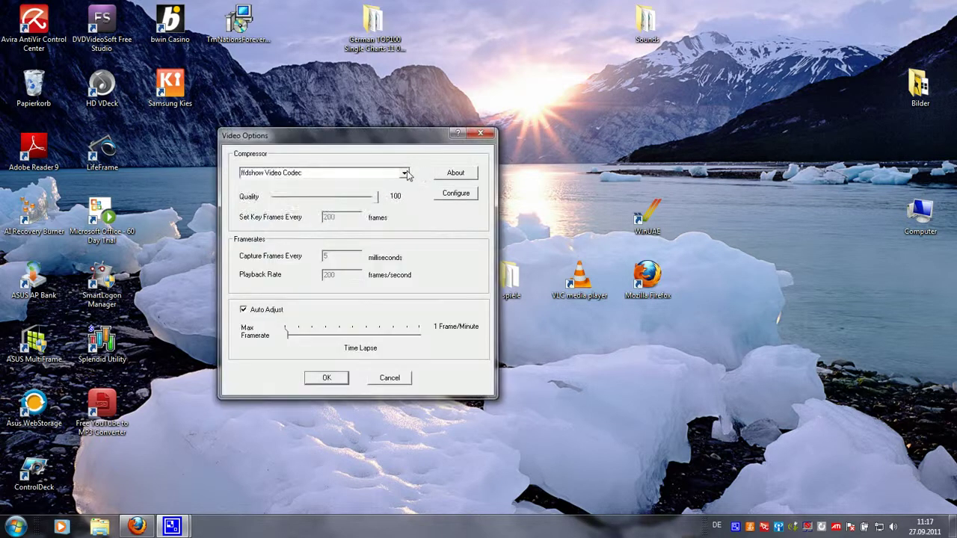
click(404, 172)
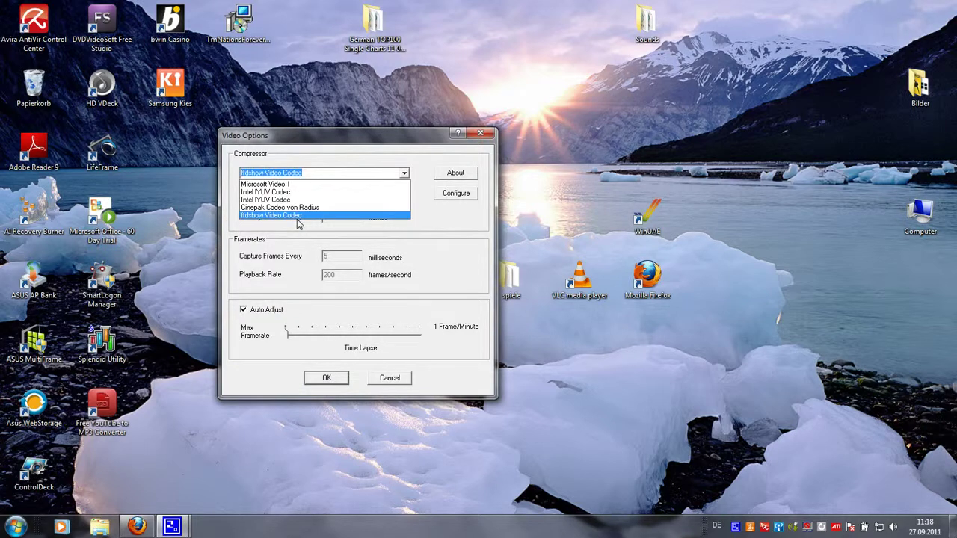
click(454, 211)
Check the maximum bitrate setting in the ffdshow encoder configuration and leave it without saving
click(451, 199)
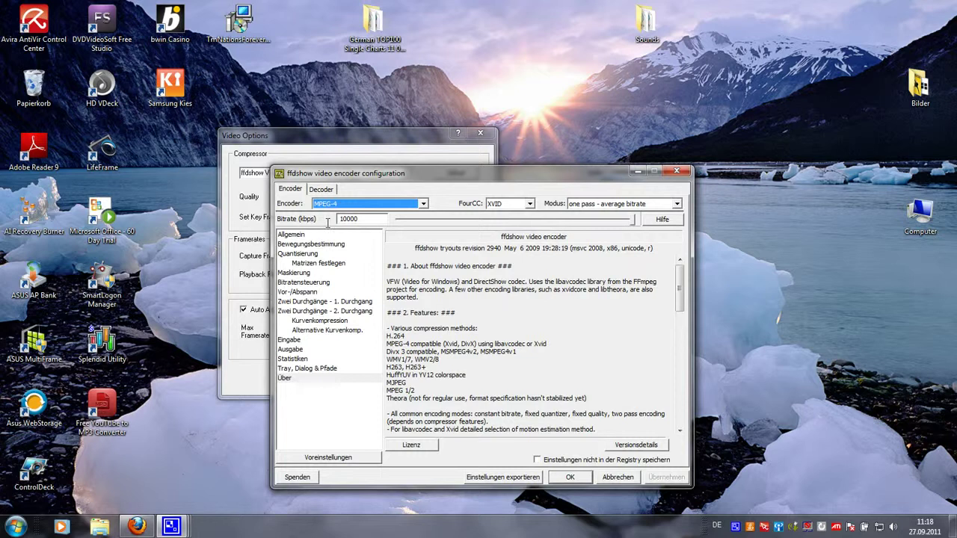
drag(633, 220, 682, 228)
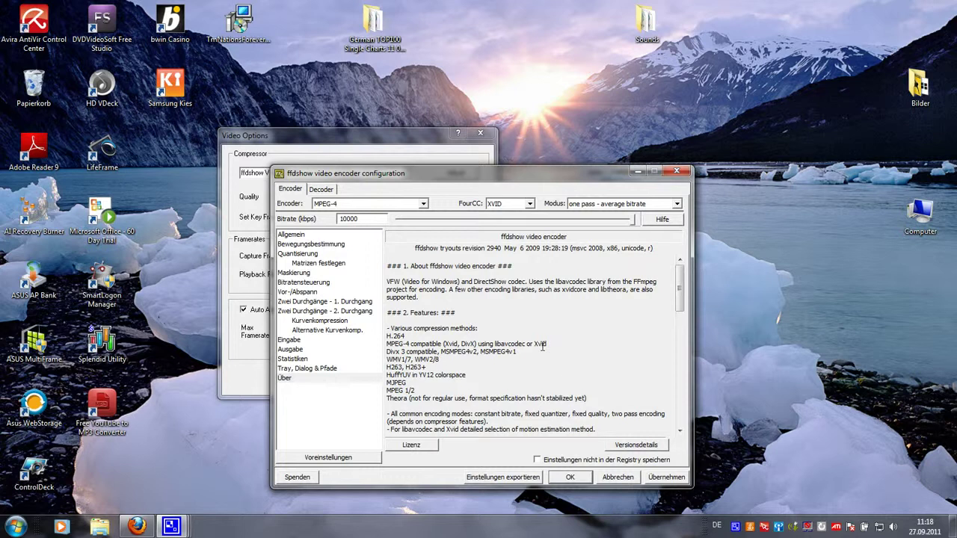
click(631, 480)
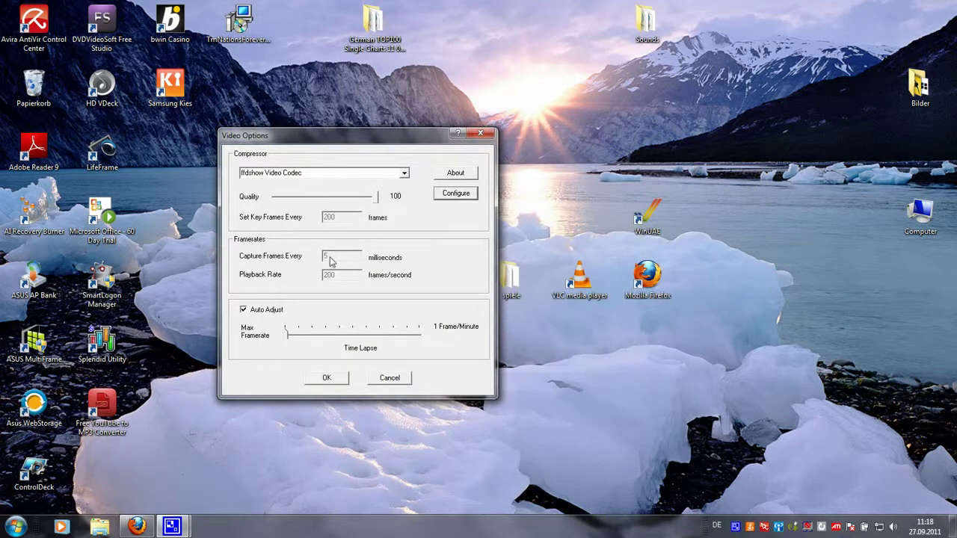
Turn Auto Adjust off to check the manual key frame and framerate fields, re-enable it and accept the video options
click(243, 310)
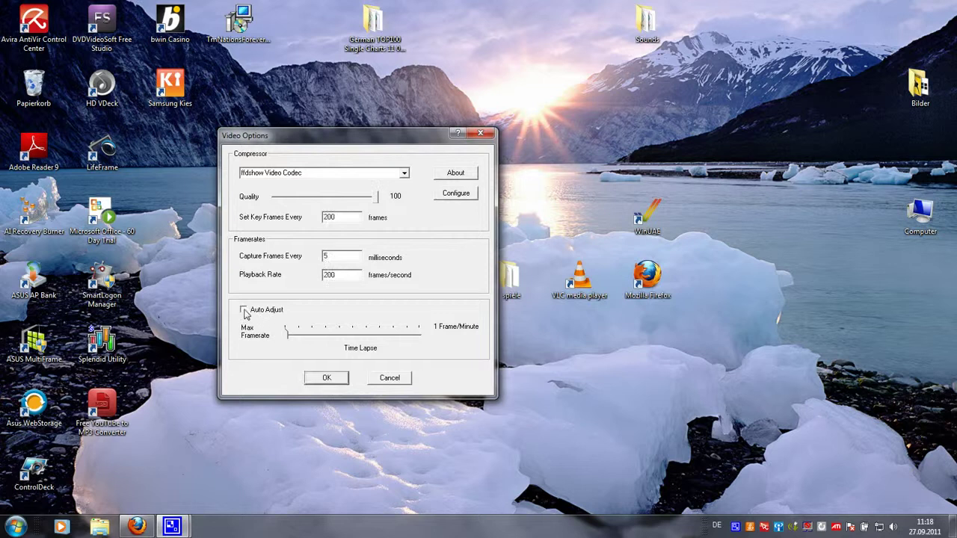
double_click(350, 222)
click(243, 310)
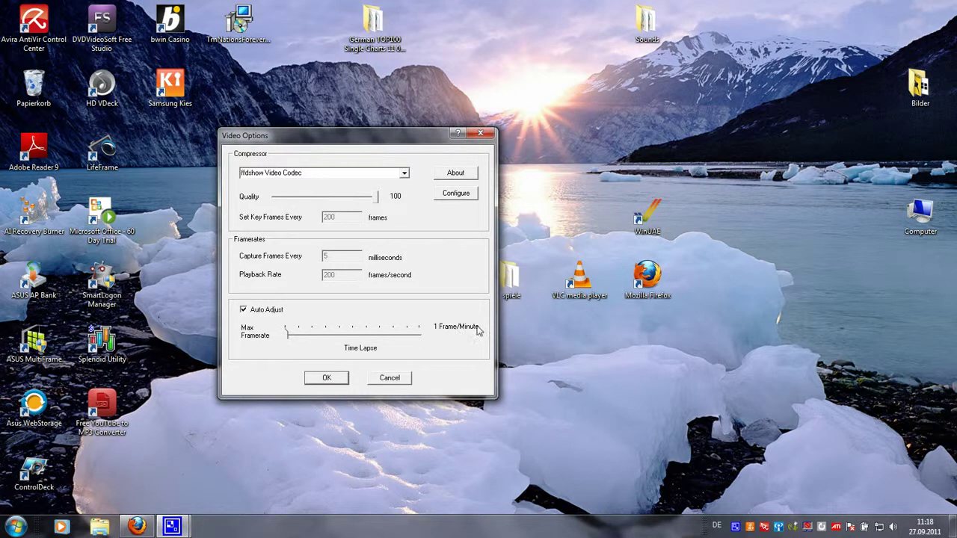
click(327, 379)
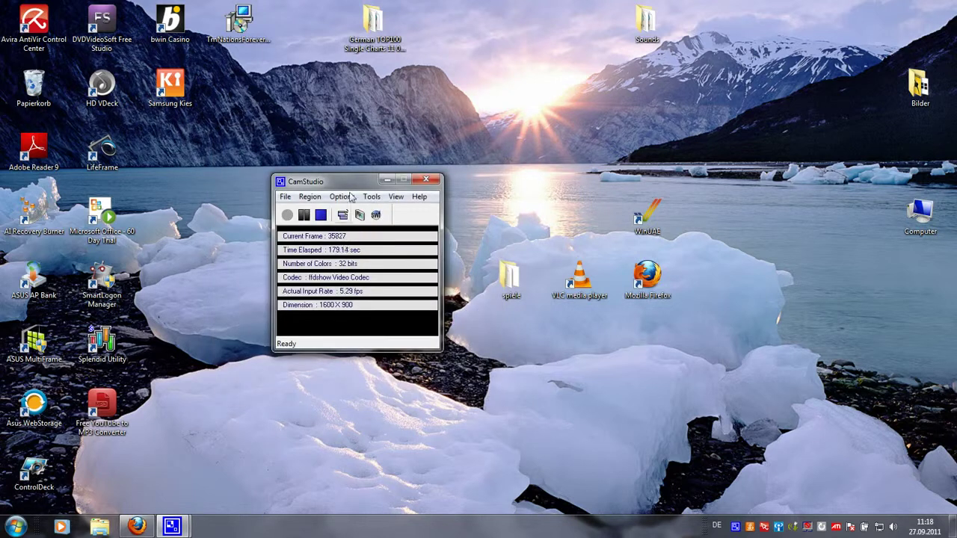
Open the cursor options and select BOOK1 as the custom recording cursor
click(342, 196)
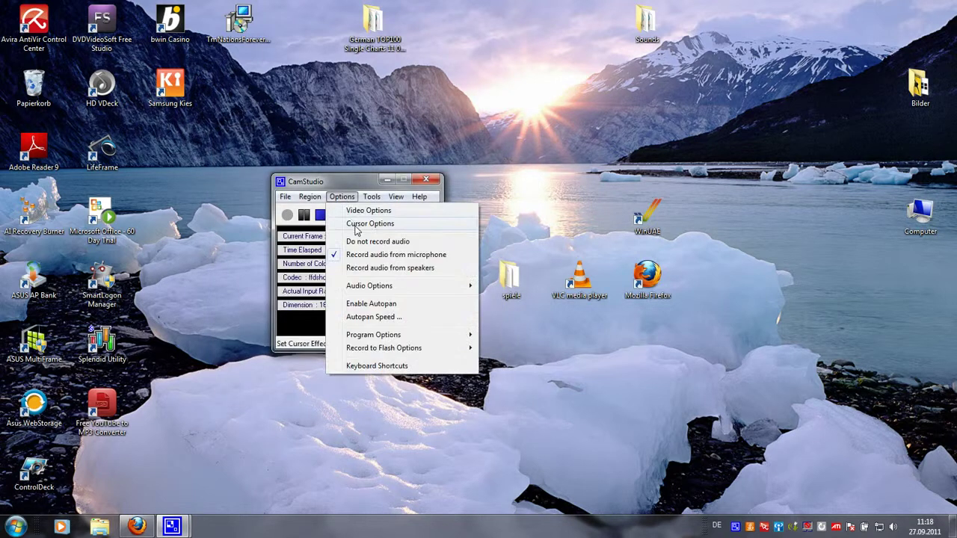
click(356, 225)
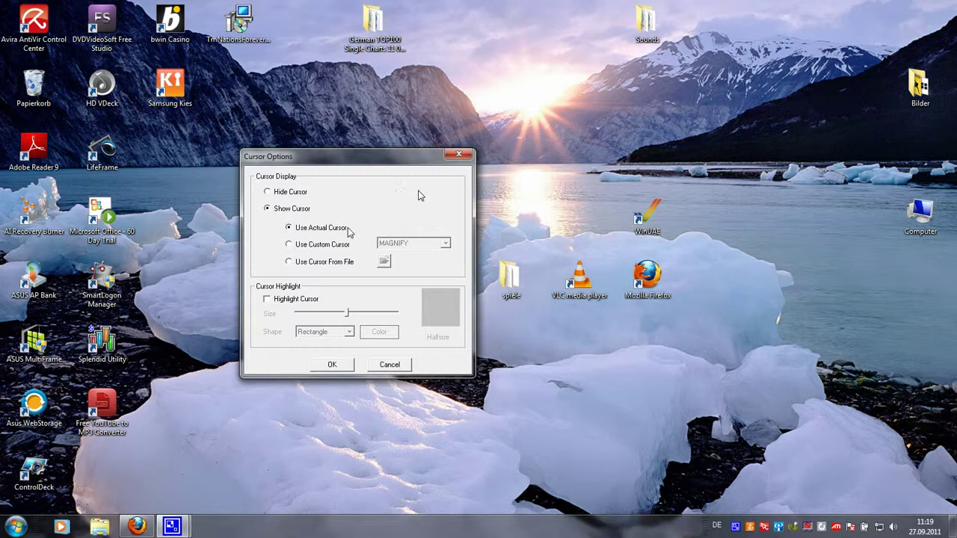
click(290, 245)
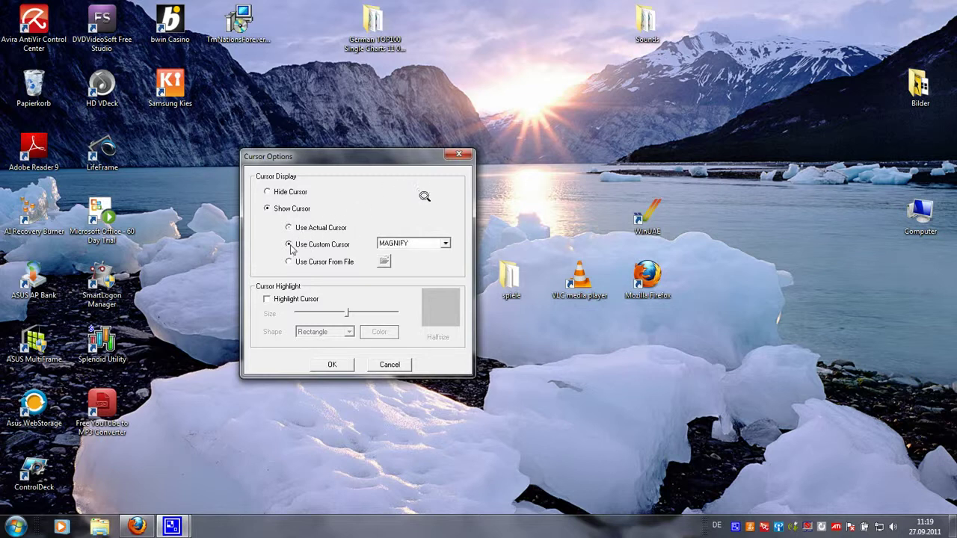
click(445, 243)
click(408, 296)
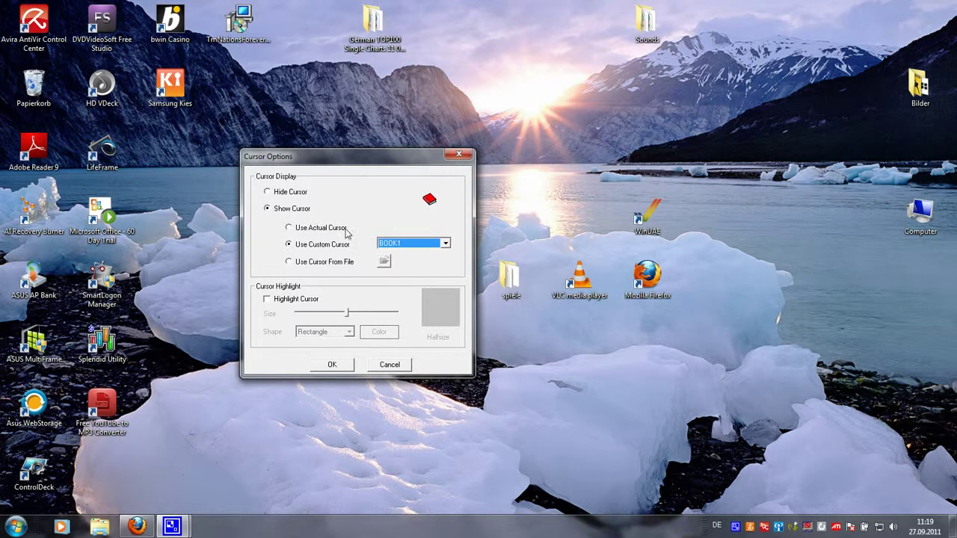
Switch the cursor display to the actual cursor, try Hide Cursor, and return to Show Cursor
click(293, 229)
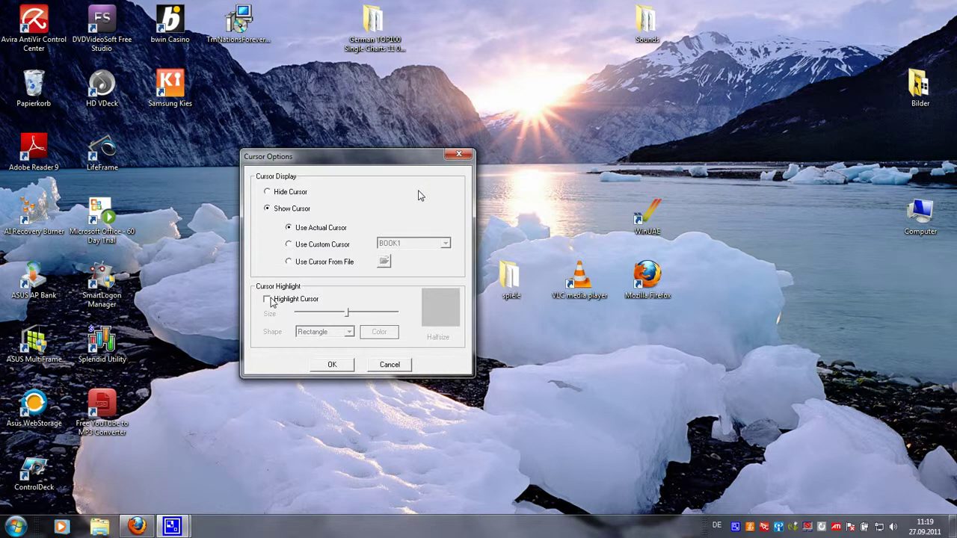
click(267, 192)
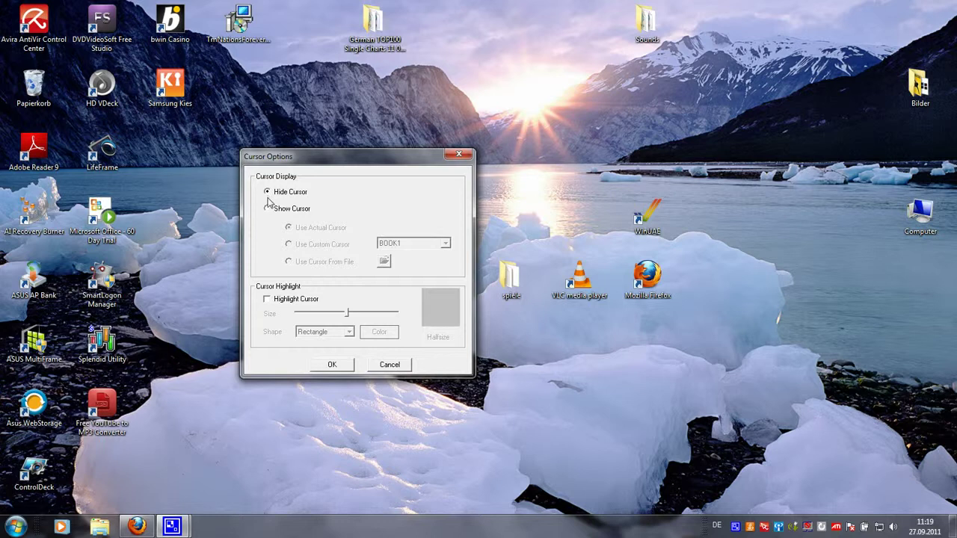
click(268, 209)
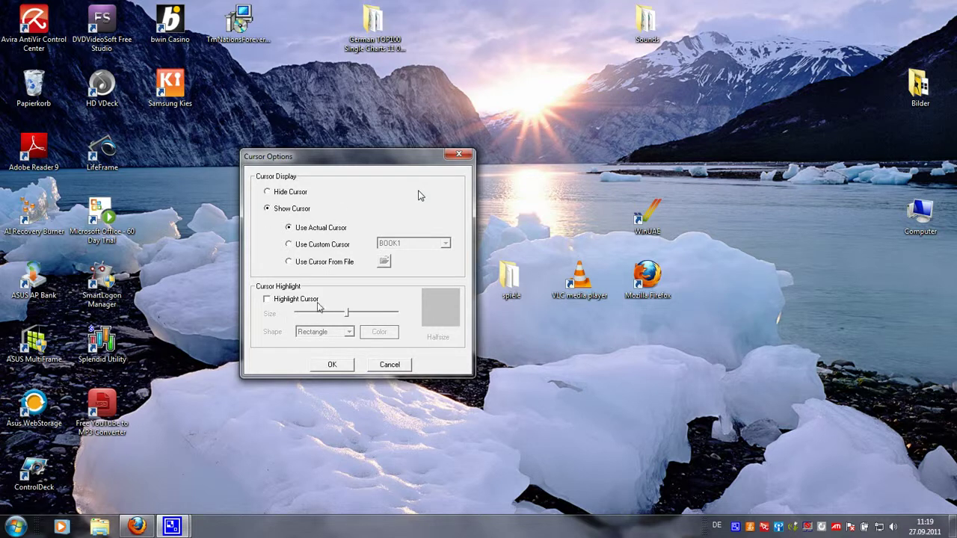
Enable cursor highlighting and try the Circle, Ellipse and Square highlight shapes, returning to Circle
click(268, 299)
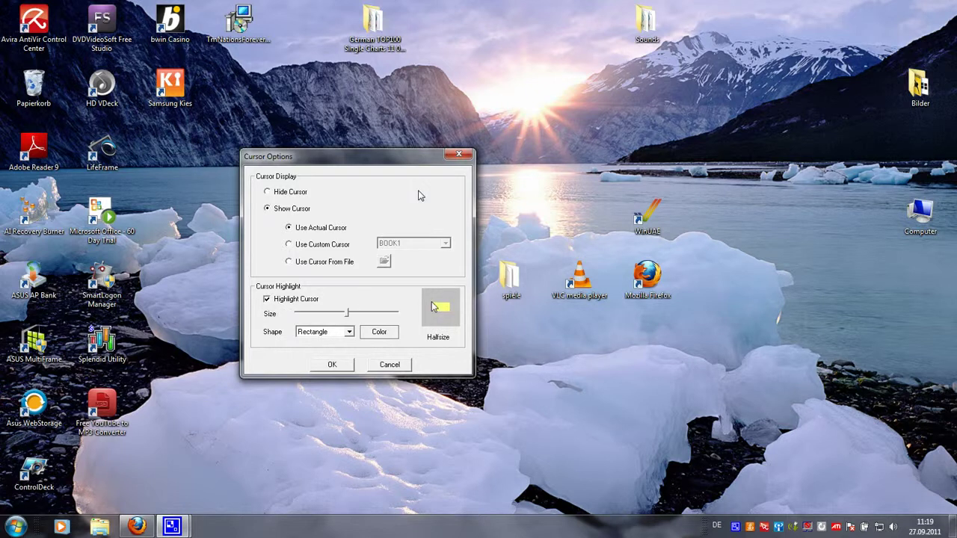
click(348, 332)
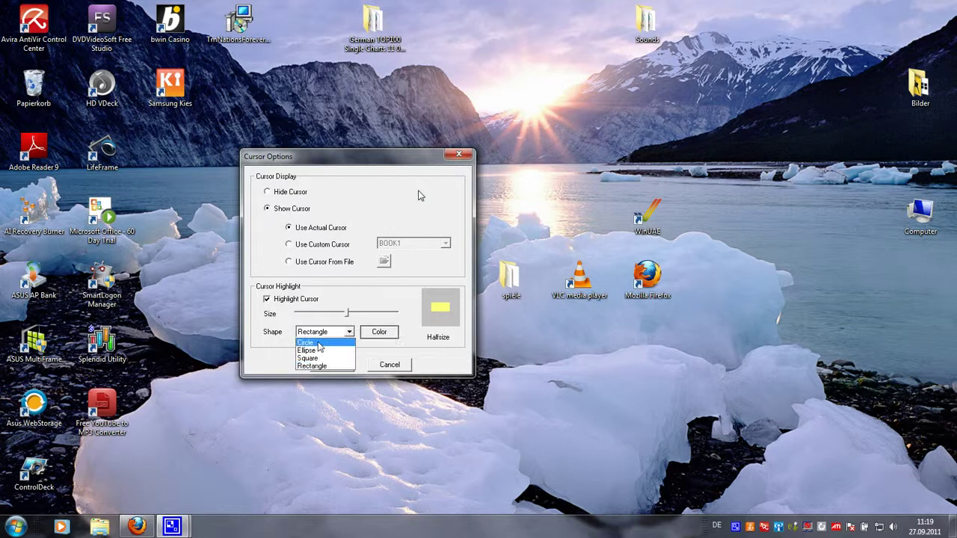
click(318, 343)
click(341, 335)
click(305, 351)
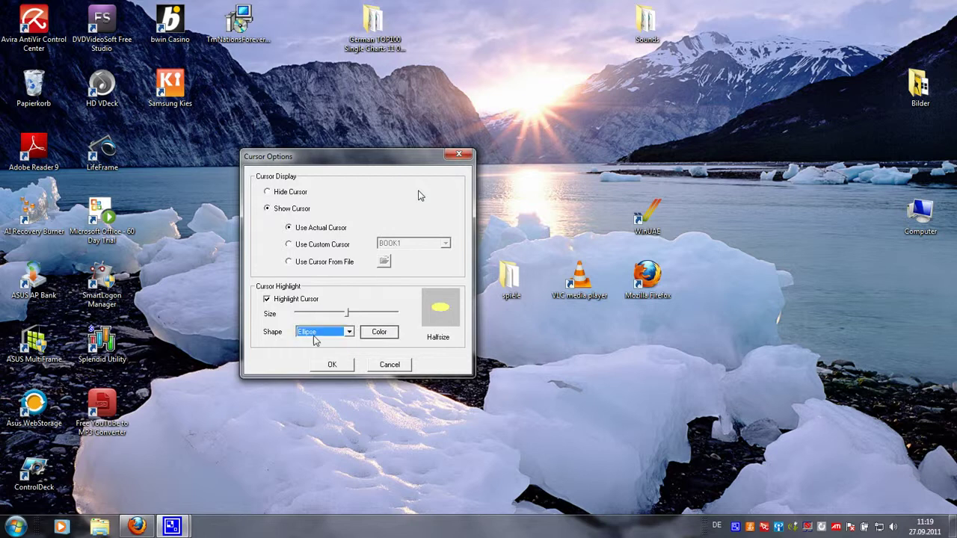
click(314, 333)
click(320, 356)
click(349, 333)
click(340, 344)
Check the highlight colour choices and leave the cursor options without saving
click(380, 333)
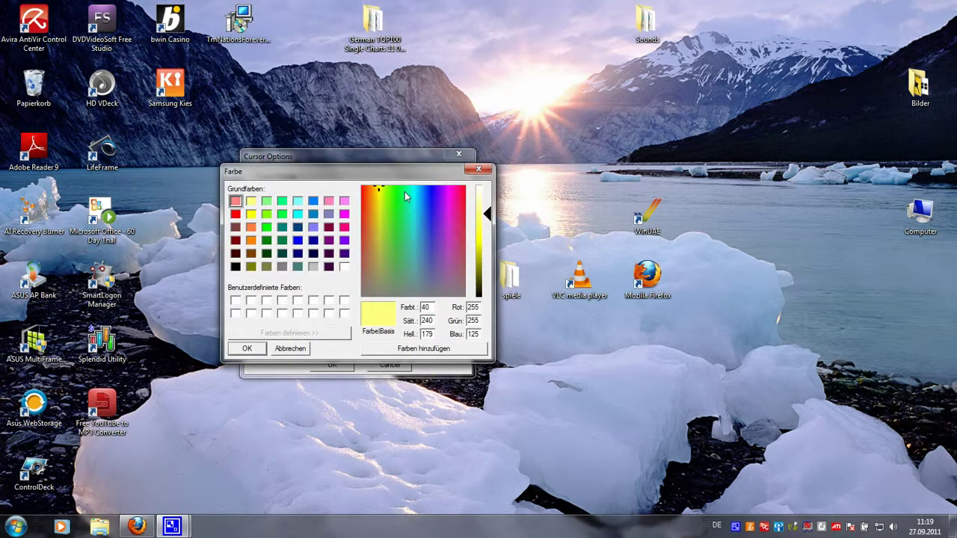
click(253, 352)
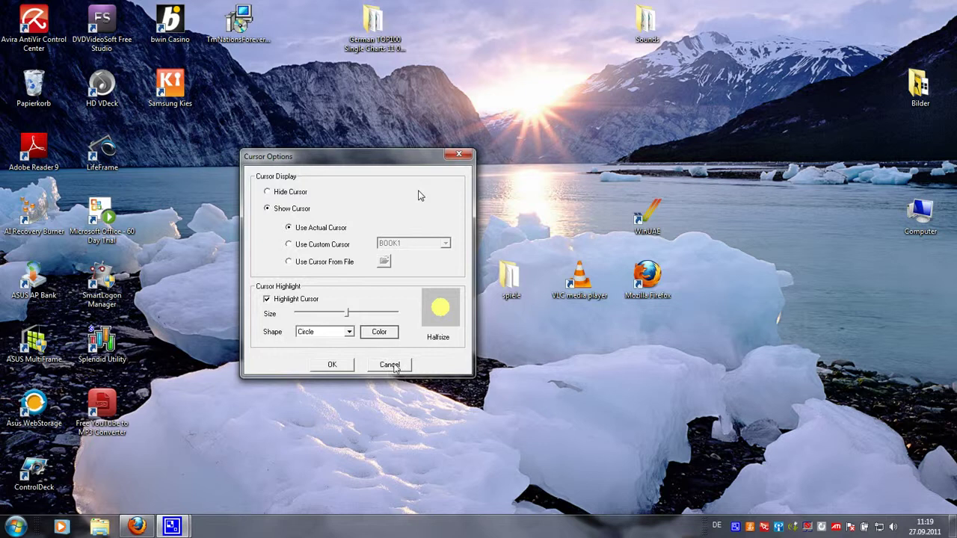
click(390, 364)
Check the available recording formats in the microphone audio options, keep 44.1 kHz, stereo, 16-bit, and accept
click(345, 198)
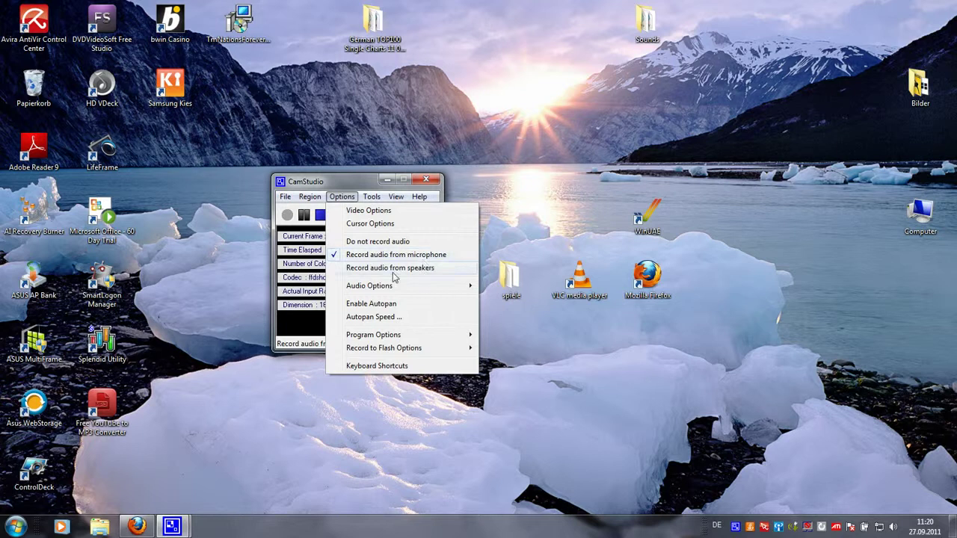
mouse_move(389, 286)
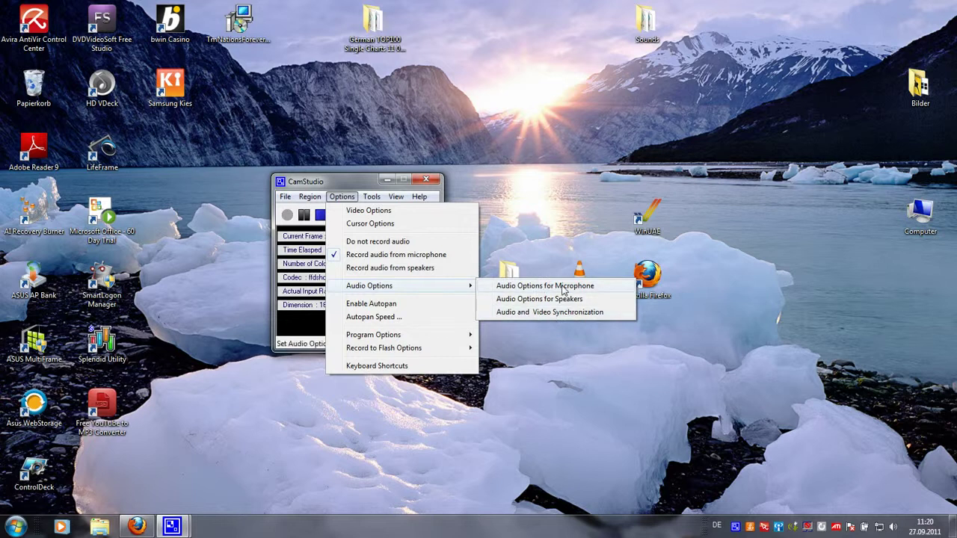
click(590, 288)
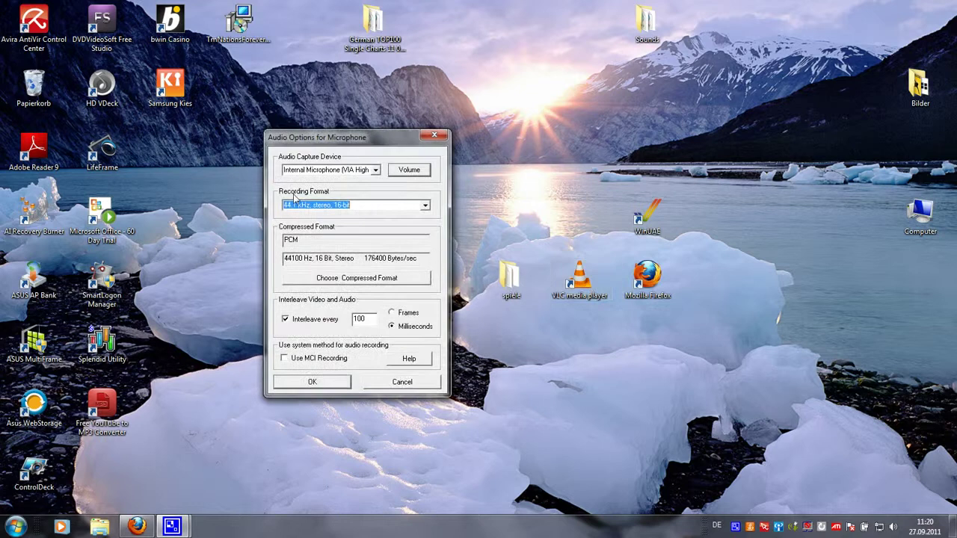
click(427, 208)
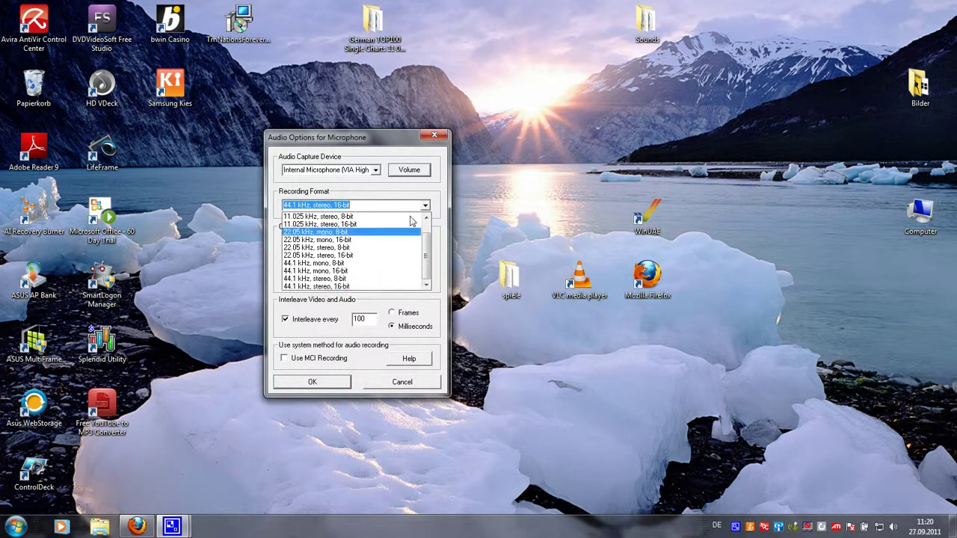
click(346, 205)
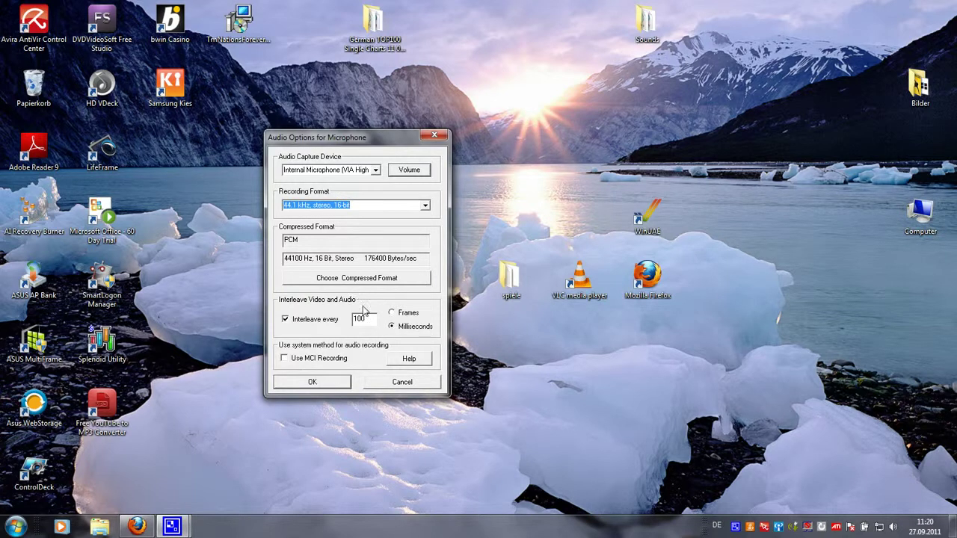
click(337, 384)
Check the audio and video synchronization settings and leave them without saving
click(340, 199)
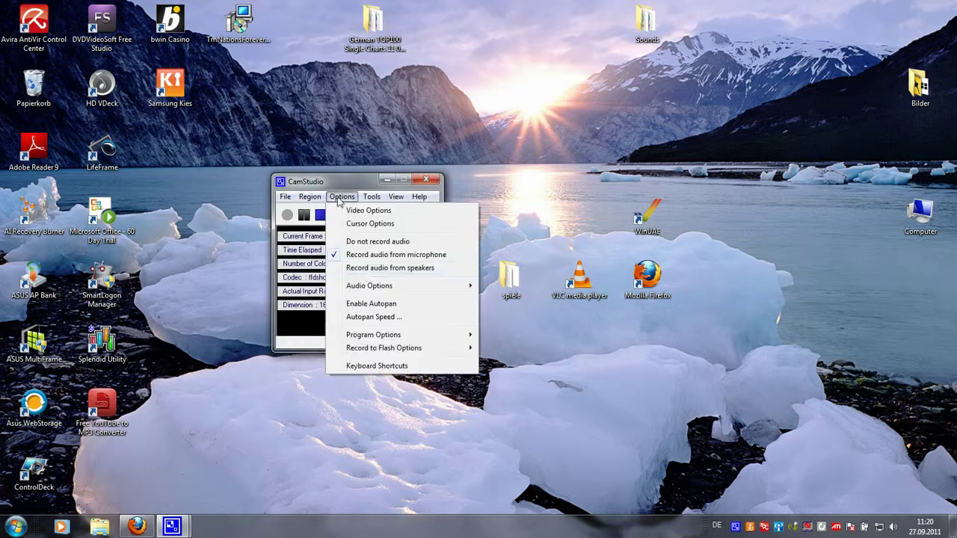
mouse_move(440, 285)
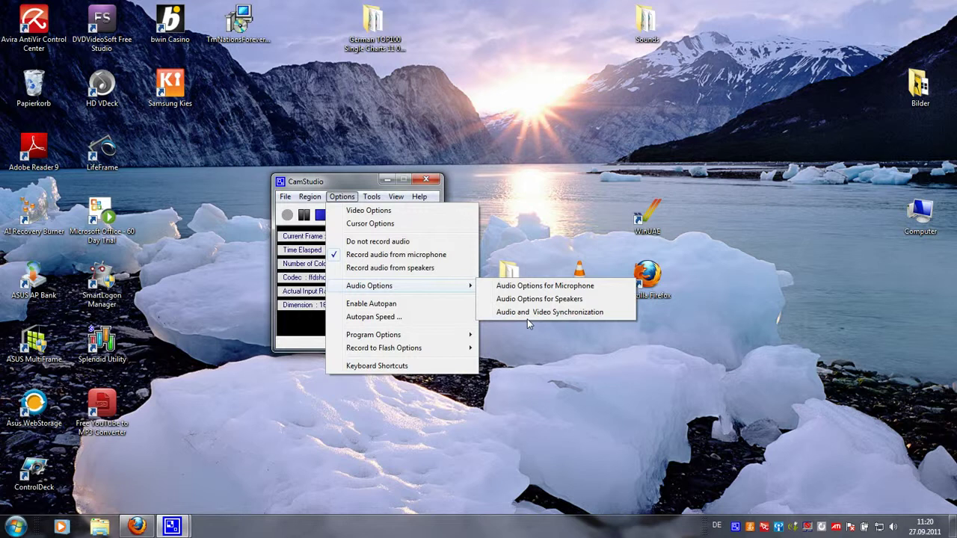
click(528, 313)
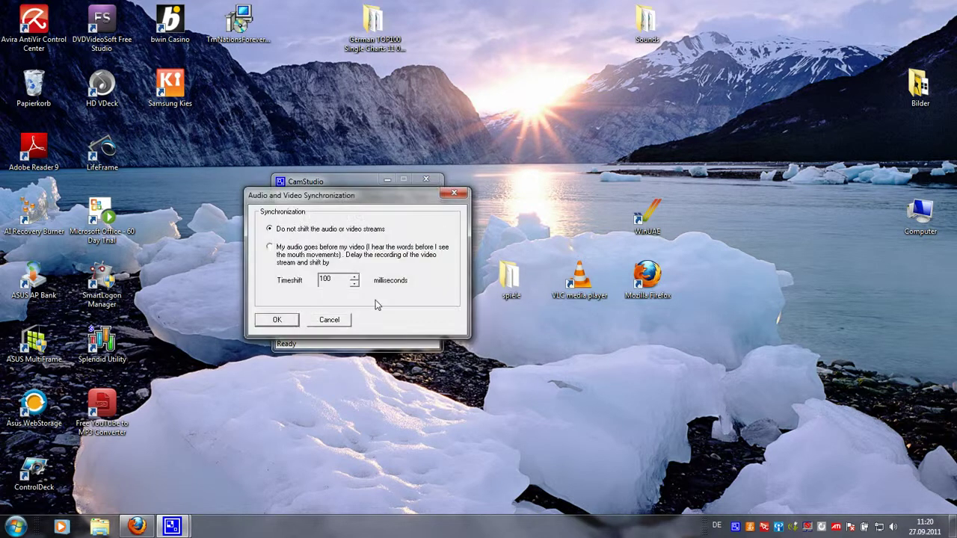
click(334, 320)
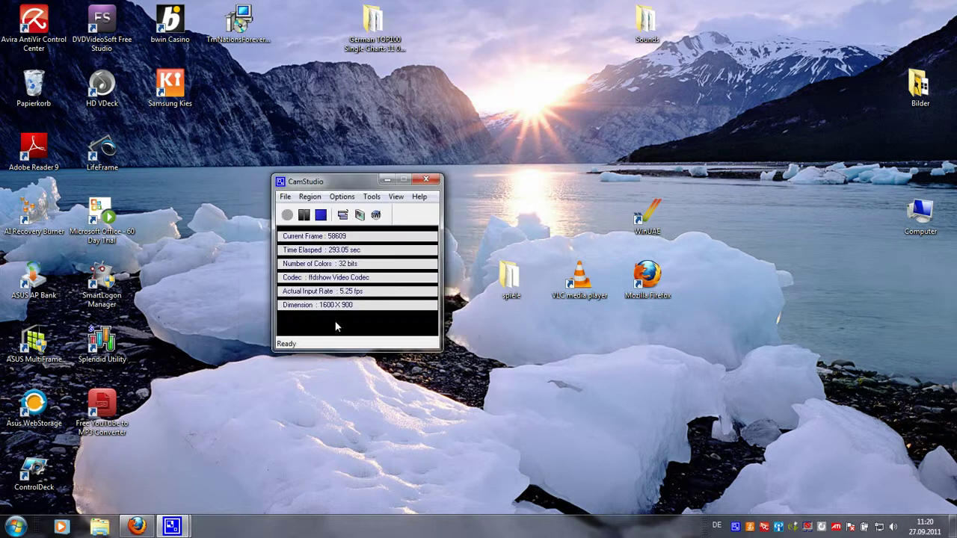
click(338, 198)
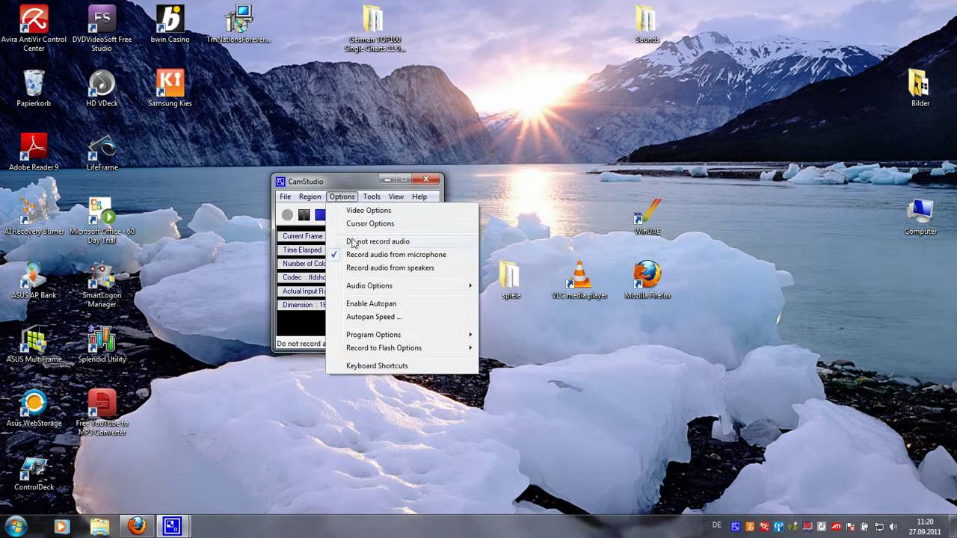
click(410, 308)
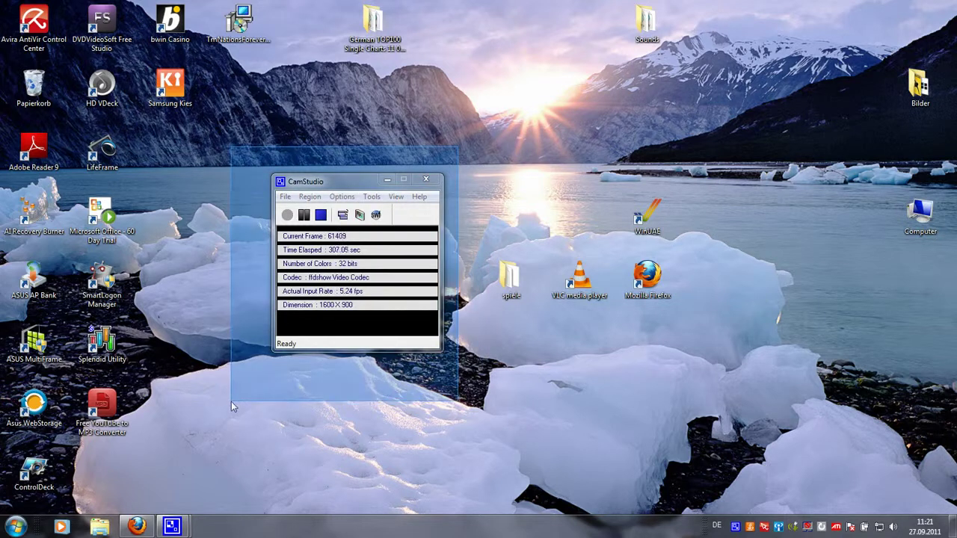
mouse_move(172, 526)
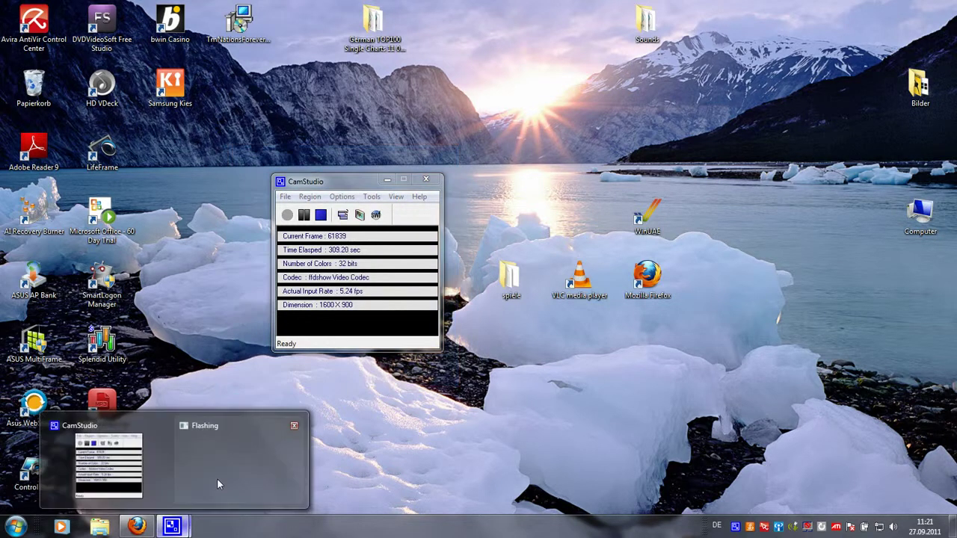
click(212, 429)
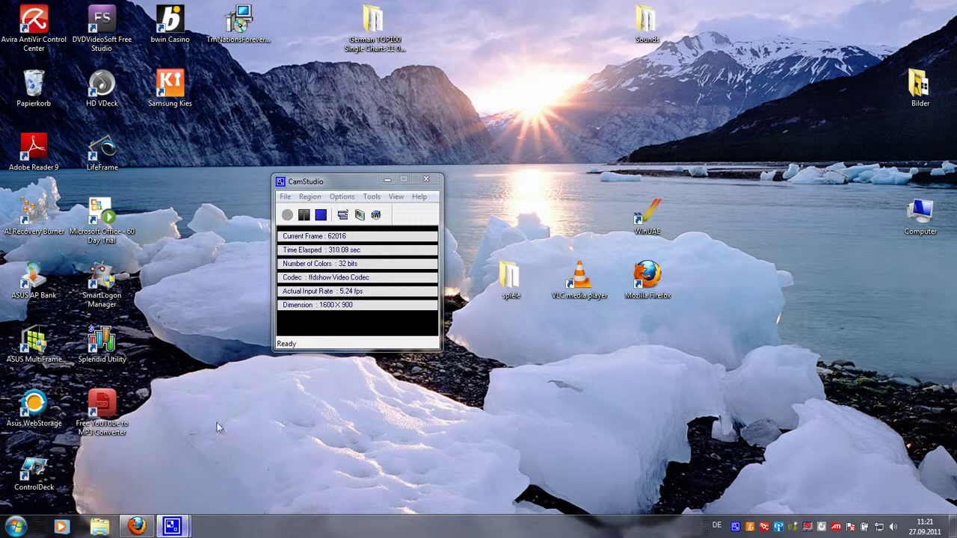
click(333, 197)
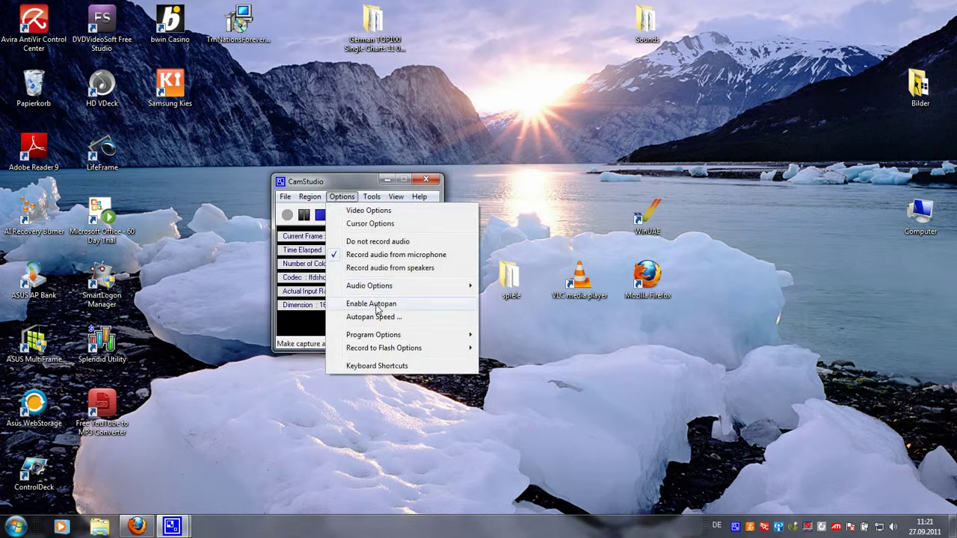
key(Right)
key(Right)
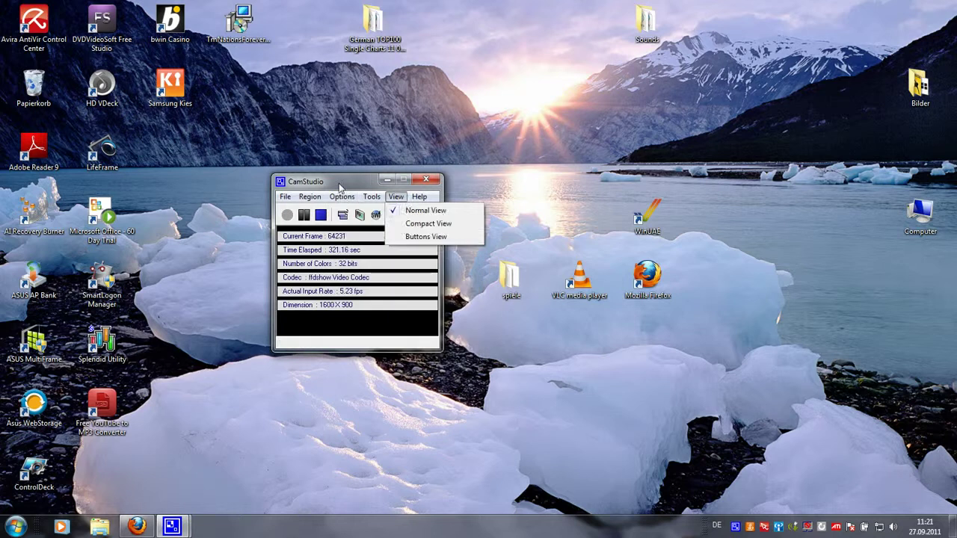
click(340, 186)
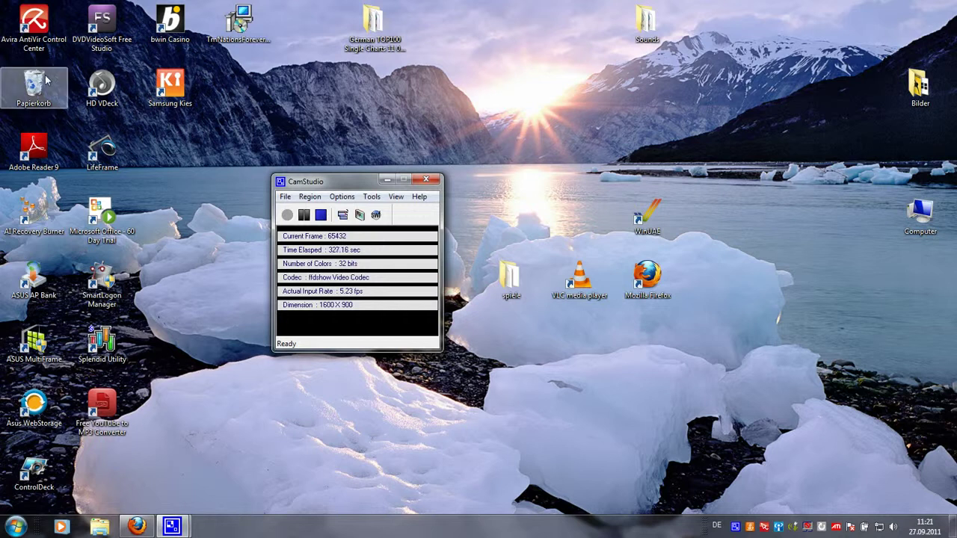
drag(173, 155, 2, 6)
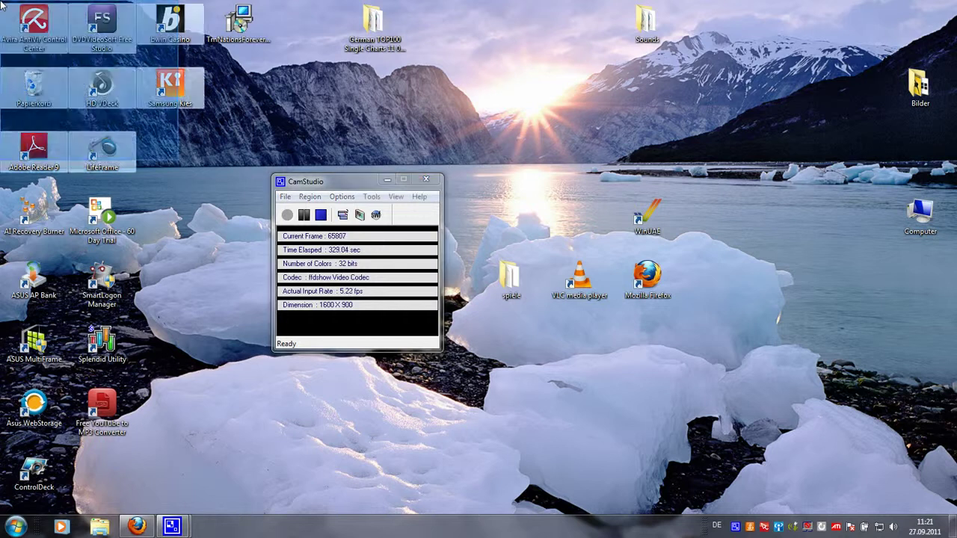
click(349, 184)
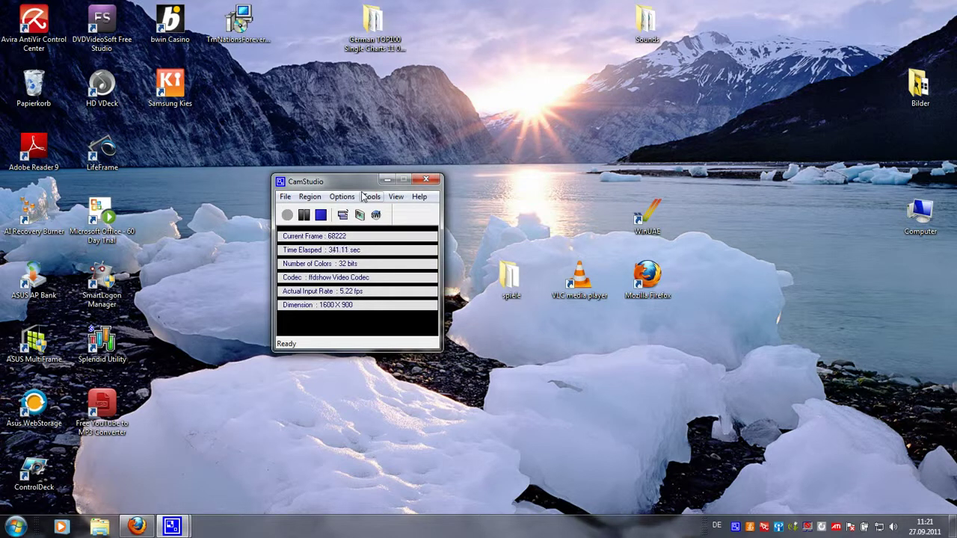
Check the maximum pan speed in the Autopan Speed settings and accept them
click(336, 199)
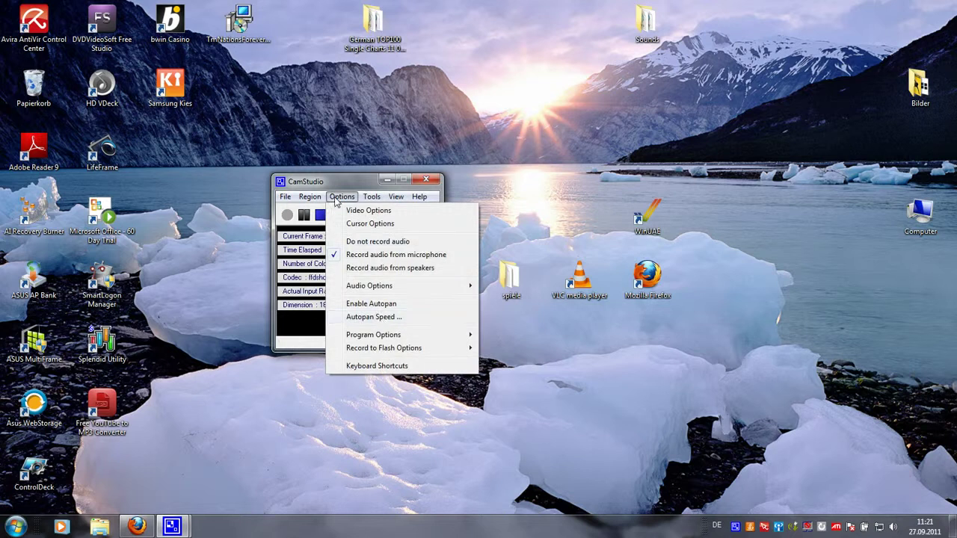
click(377, 317)
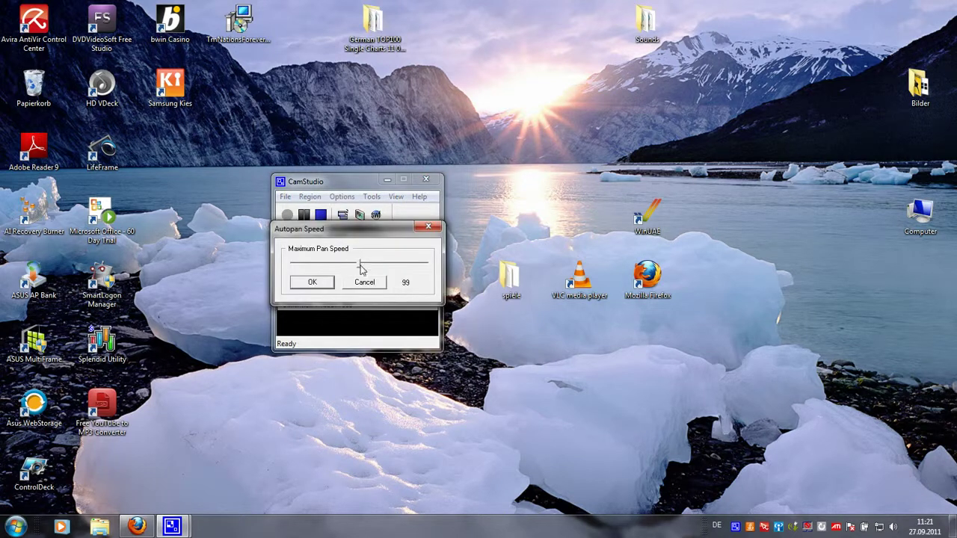
click(319, 283)
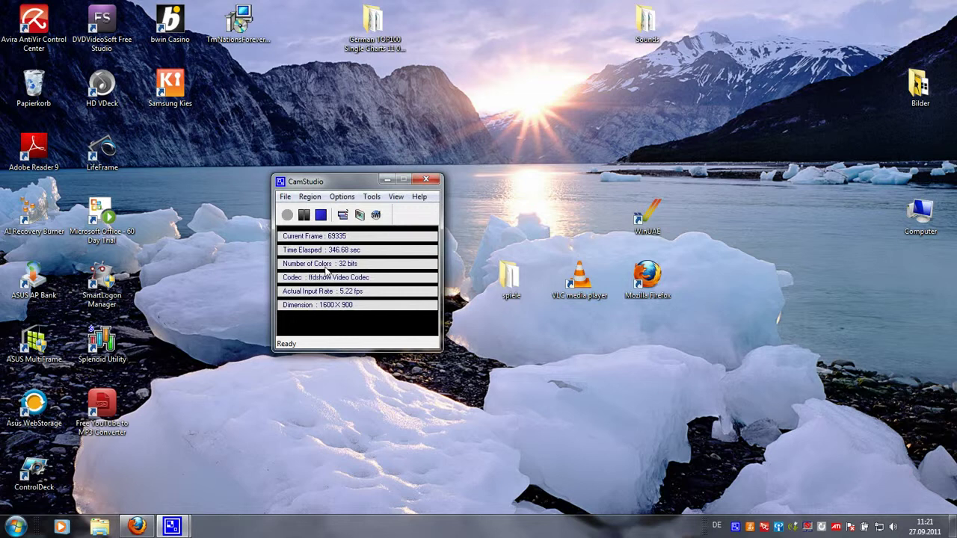
Check the program options for minimizing on start of recording and hiding the flashing rectangle
click(343, 198)
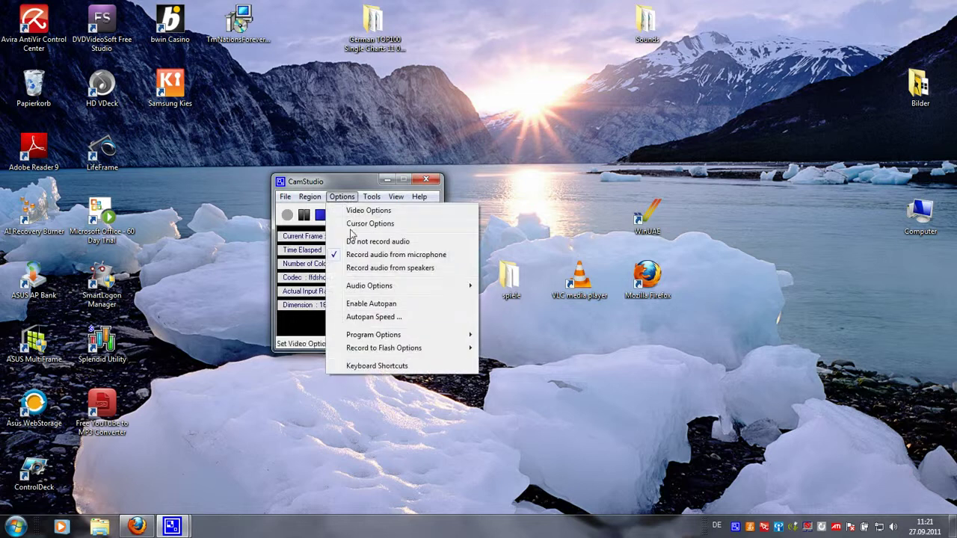
mouse_move(401, 336)
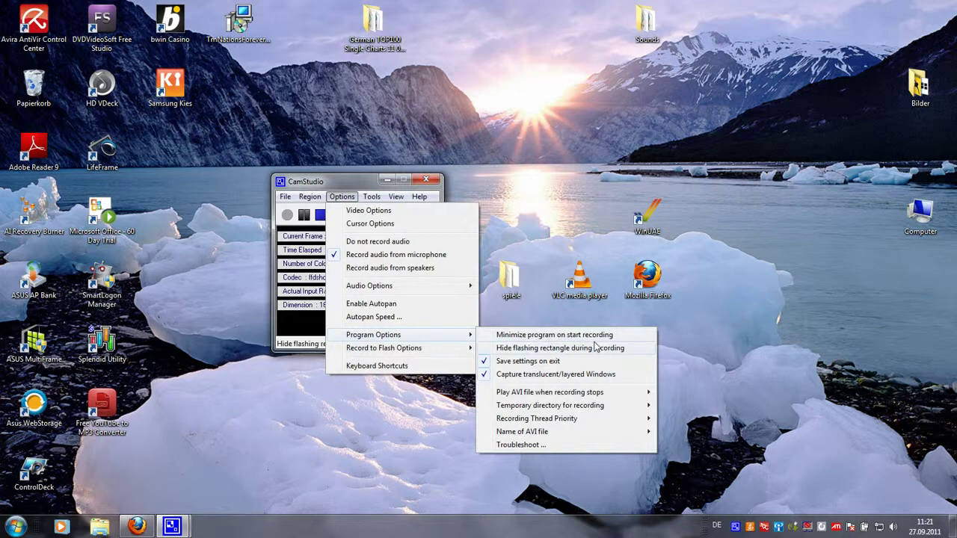
click(347, 186)
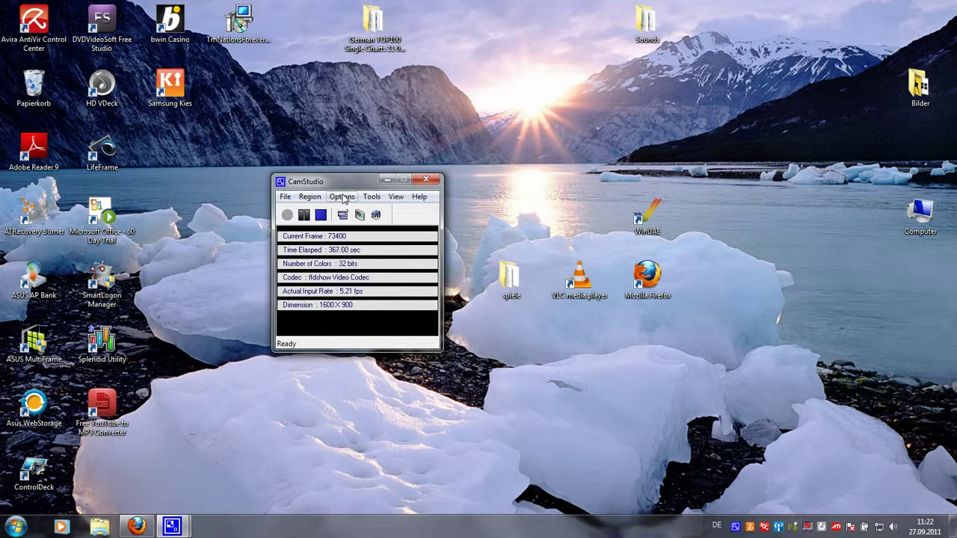
Check the program options for AVI playback, temporary directory, recording thread priority and file naming, and accept the Troubleshoot settings without changes
click(343, 197)
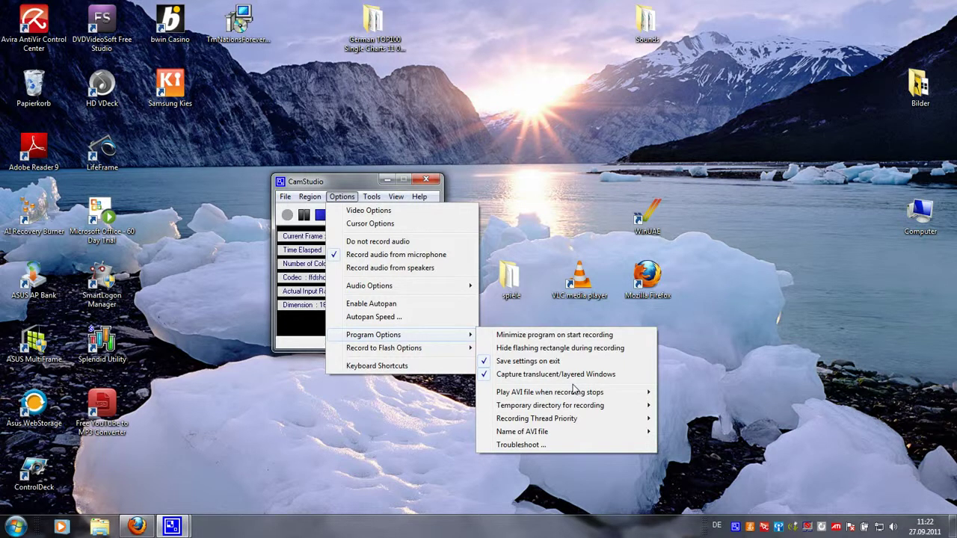
mouse_move(556, 396)
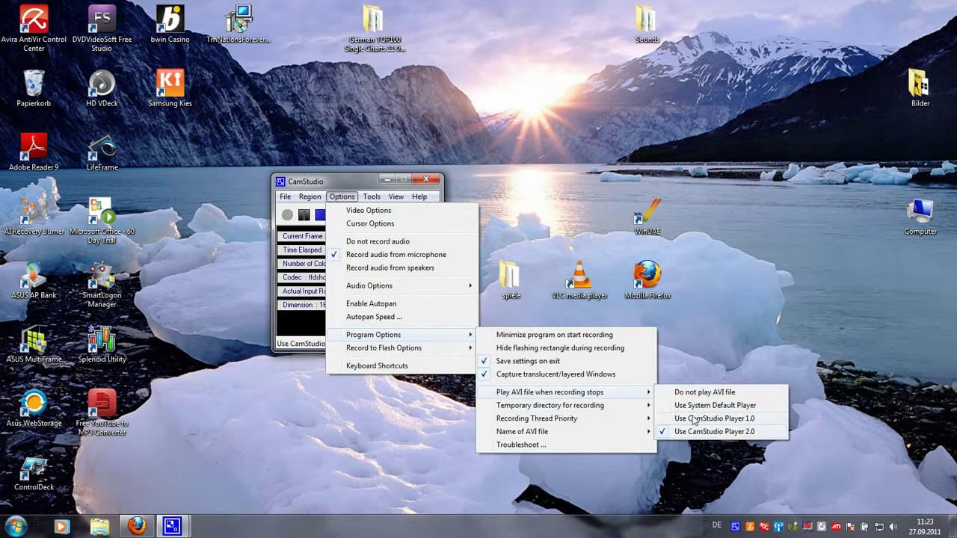
mouse_move(580, 408)
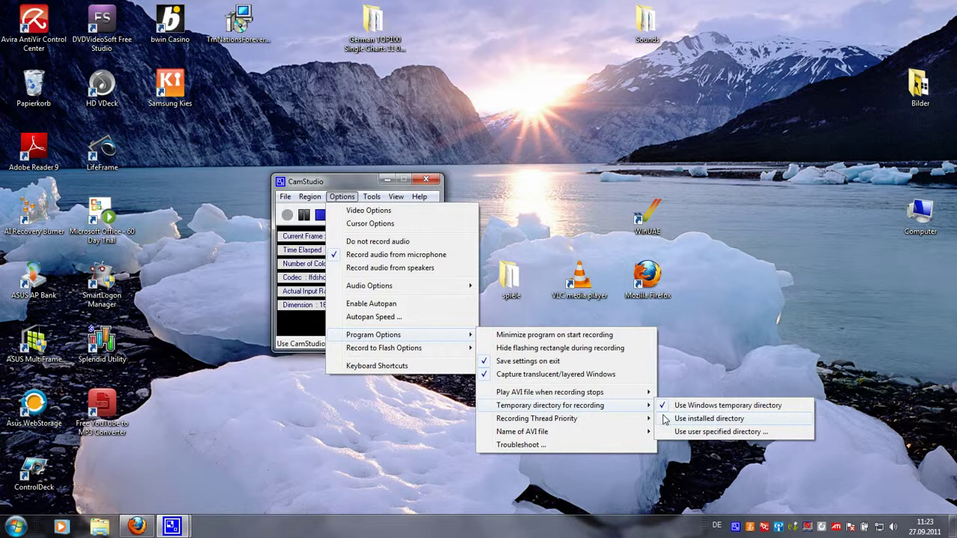
mouse_move(527, 421)
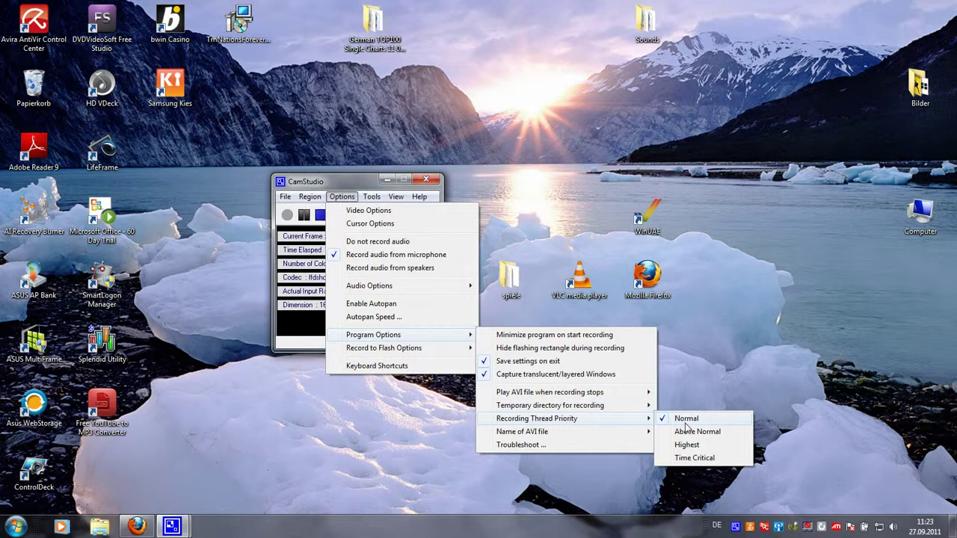
mouse_move(566, 432)
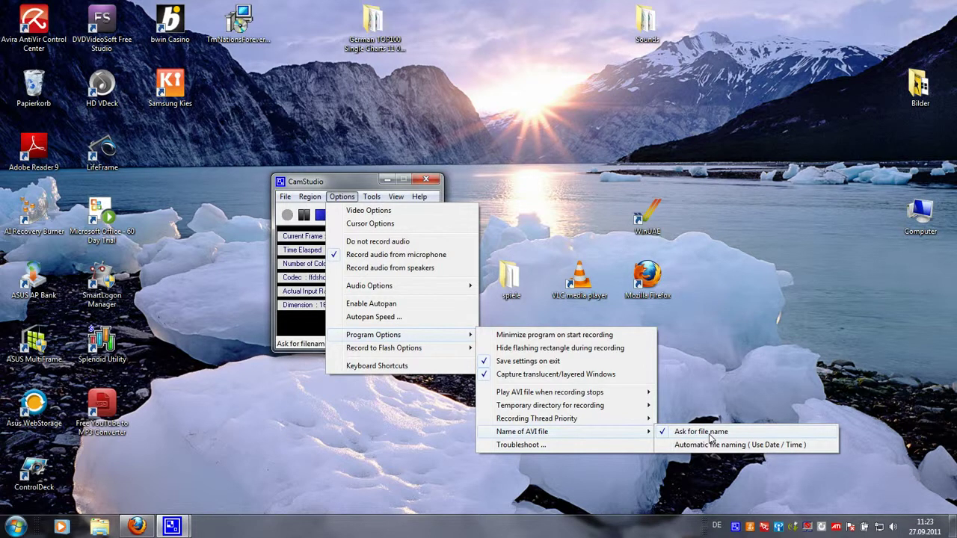
click(522, 447)
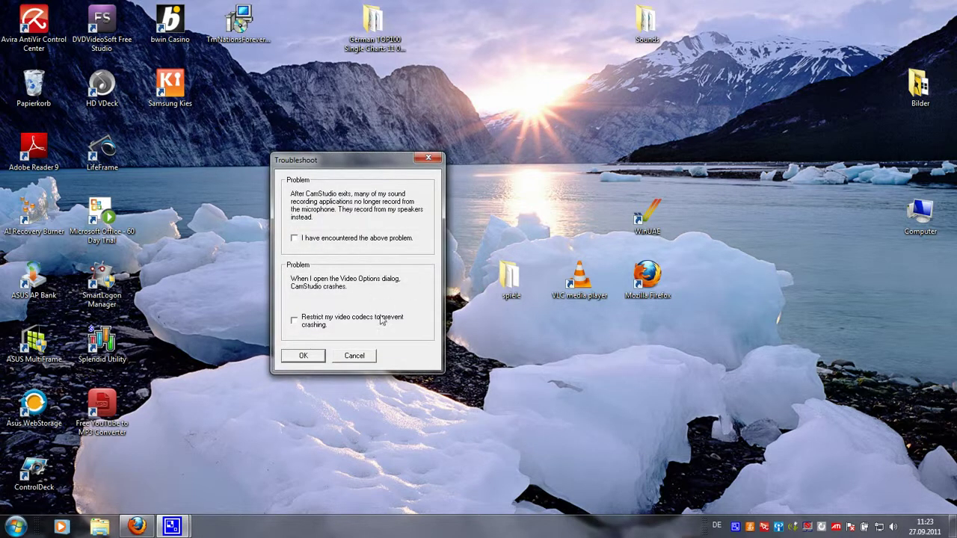
click(303, 355)
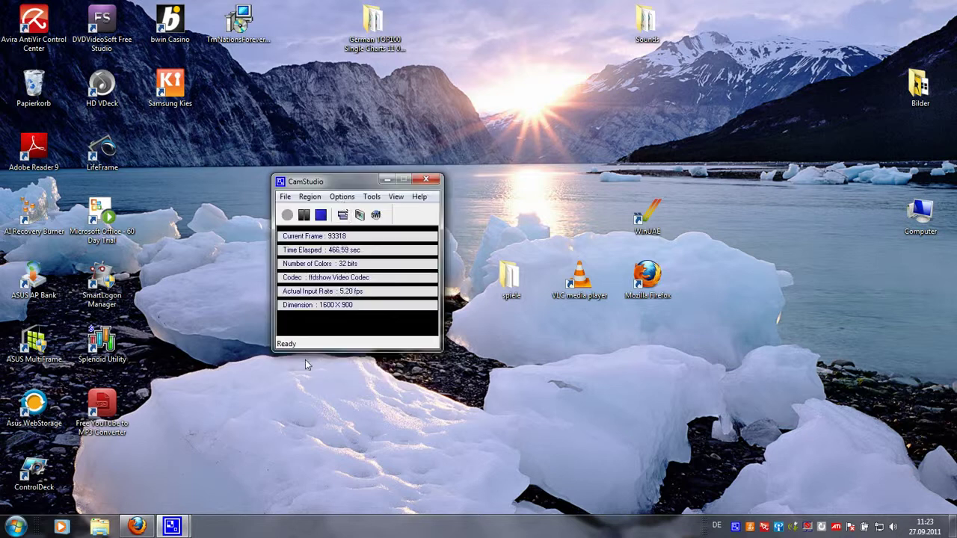
Check the keyboard shortcuts assigned to the recording and layout functions and accept them without changes
click(341, 197)
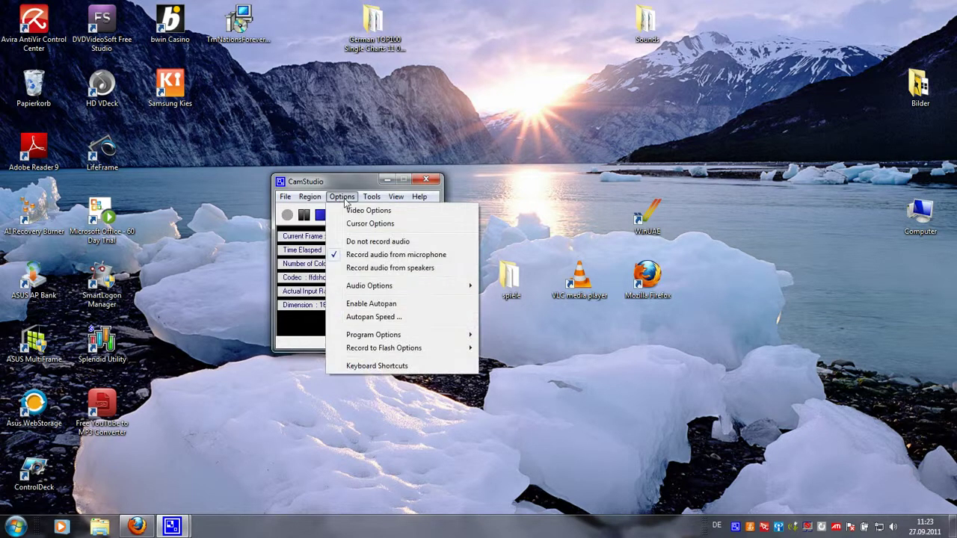
mouse_move(424, 353)
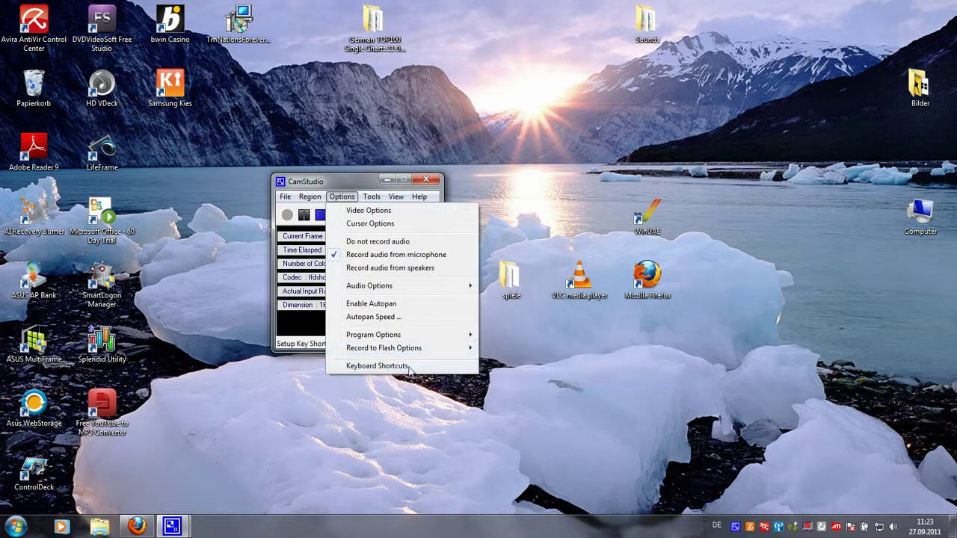
click(377, 366)
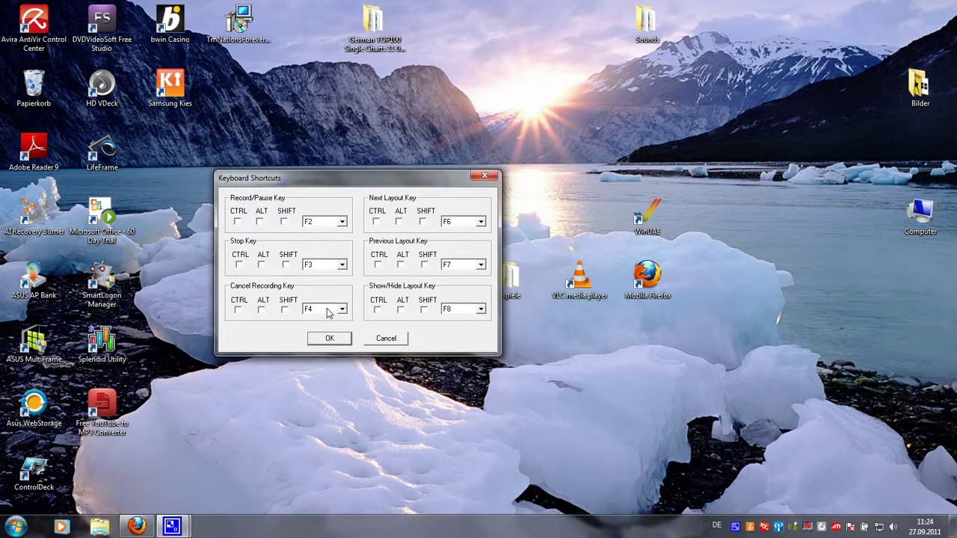
click(328, 338)
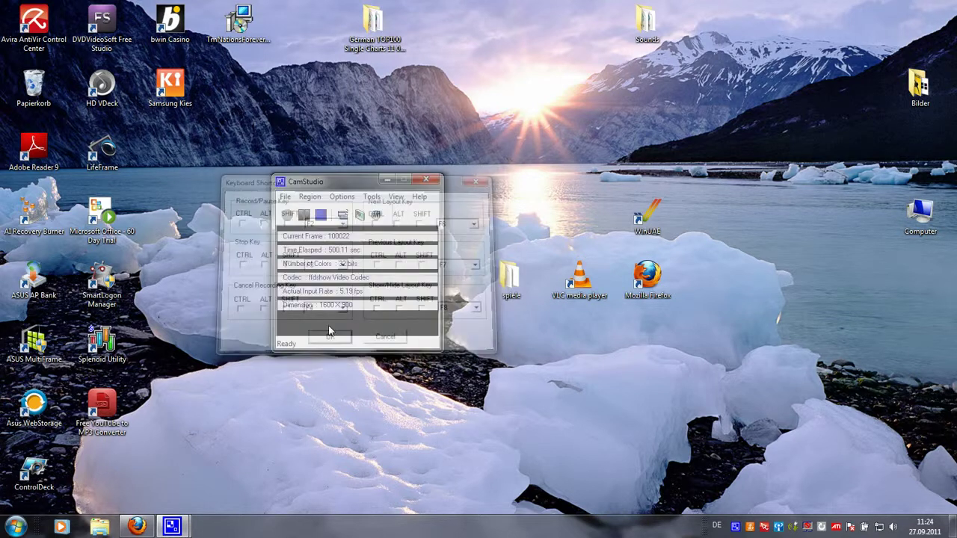
Add a Square Lower Left shape from the Screen Annotations and move it to the upper middle of the desktop
click(371, 197)
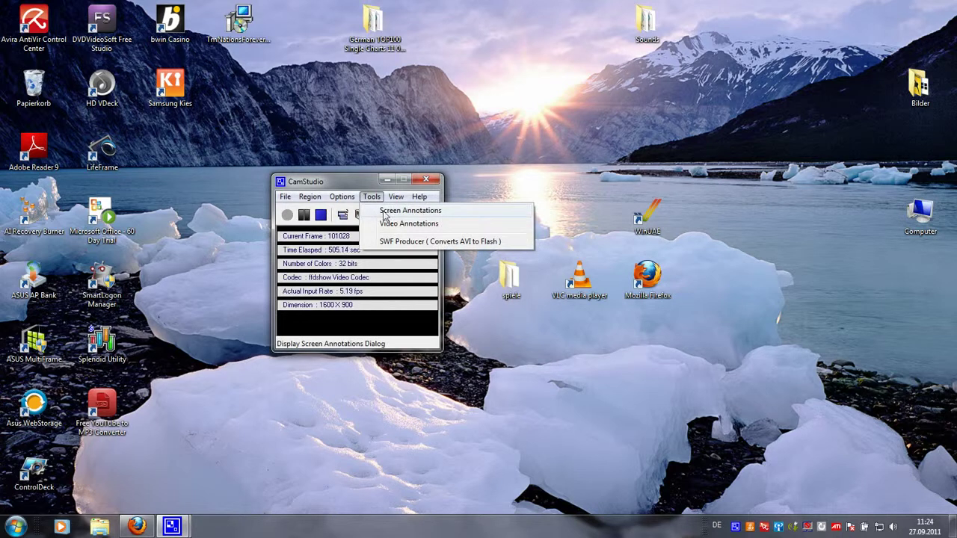
click(383, 212)
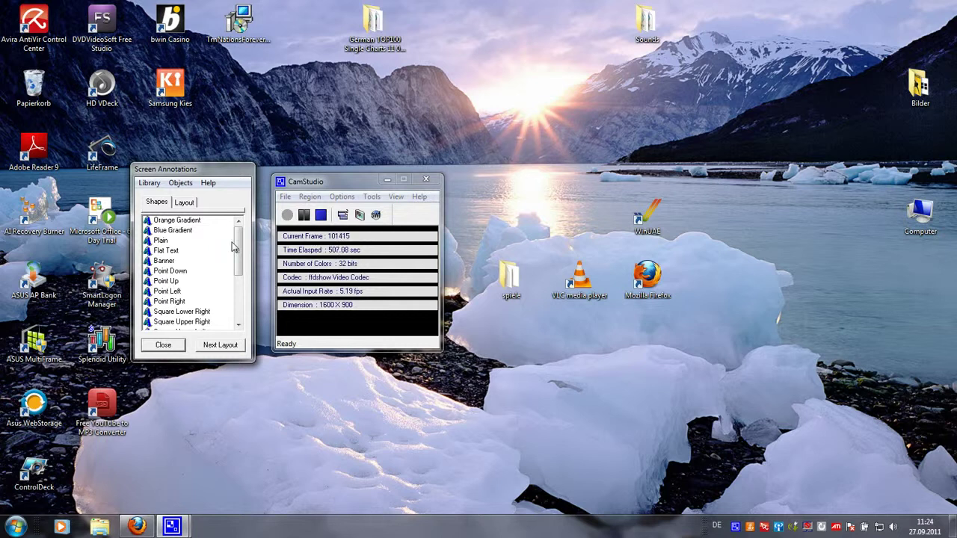
scroll(171, 284, down, 3)
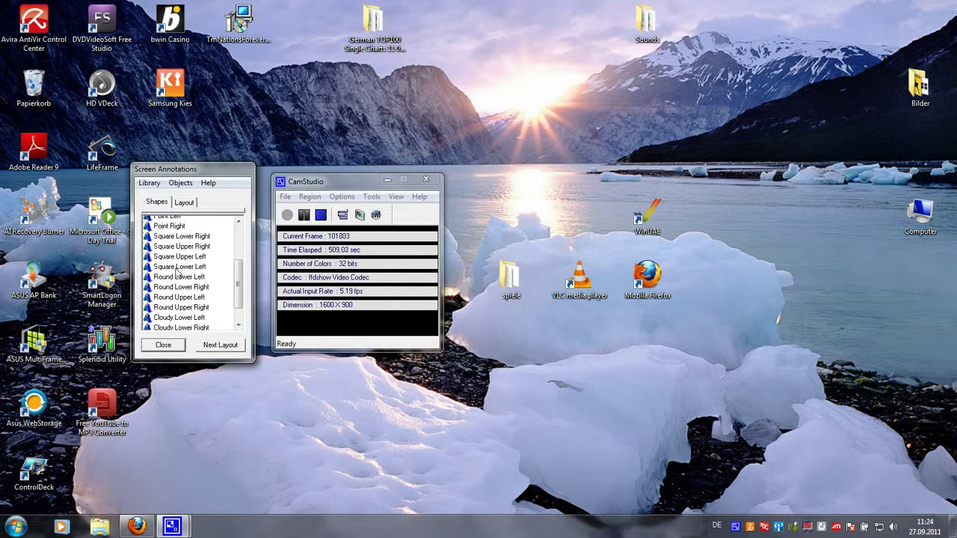
double_click(178, 268)
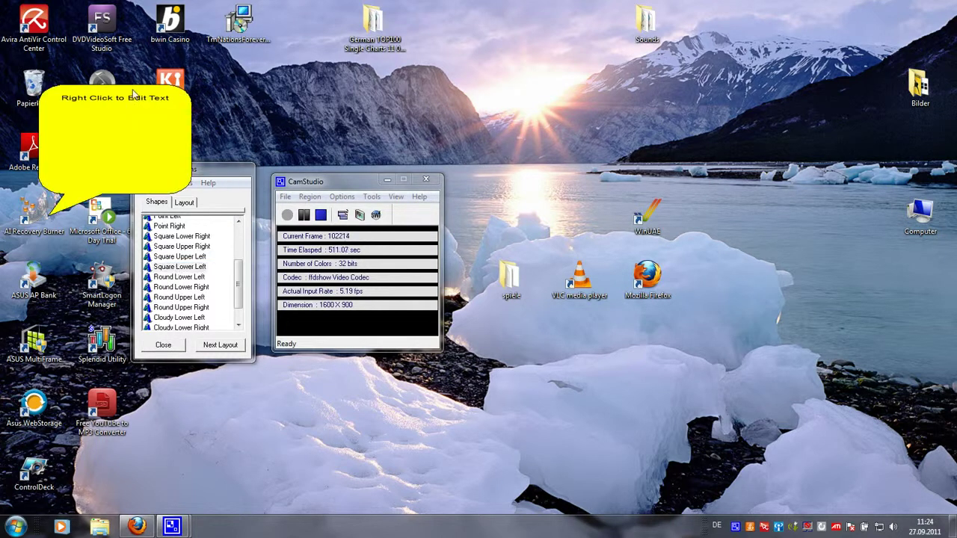
mouse_move(135, 93)
mouse_down()
mouse_move(202, 135)
mouse_move(533, 40)
mouse_move(680, 145)
mouse_move(621, 65)
mouse_up()
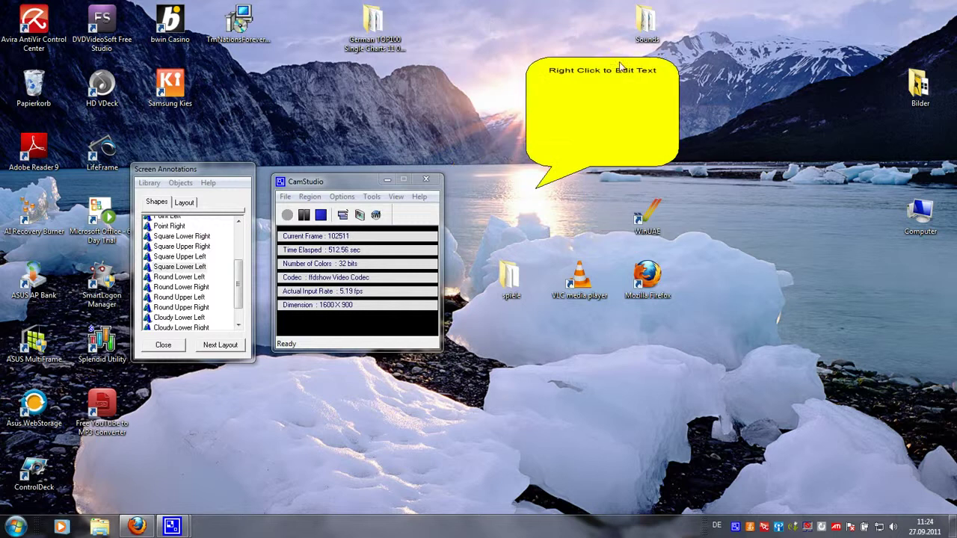
Remove the yellow callout from the desktop and close the Screen Annotations window
right_click(557, 102)
click(607, 248)
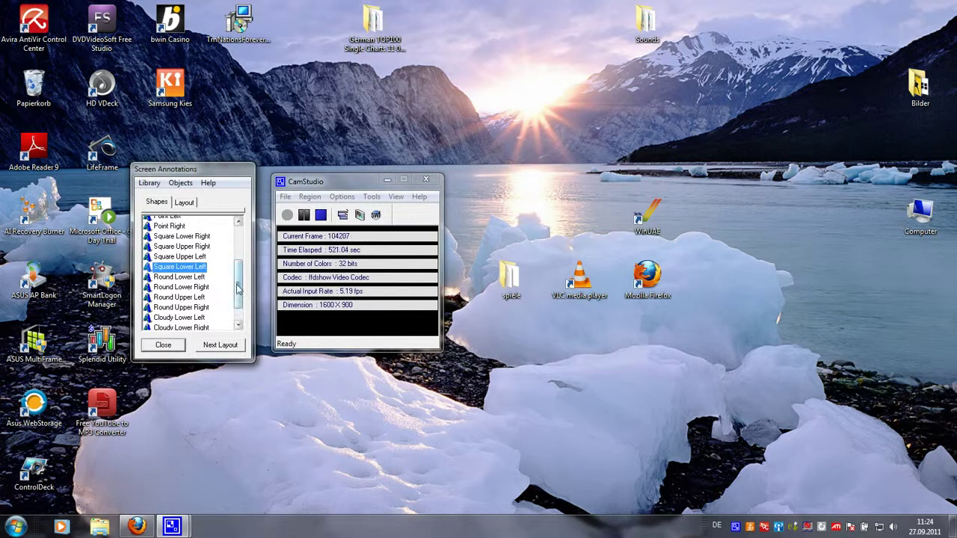
click(163, 344)
Try the Compact View and the Buttons View for the recorder window
click(343, 197)
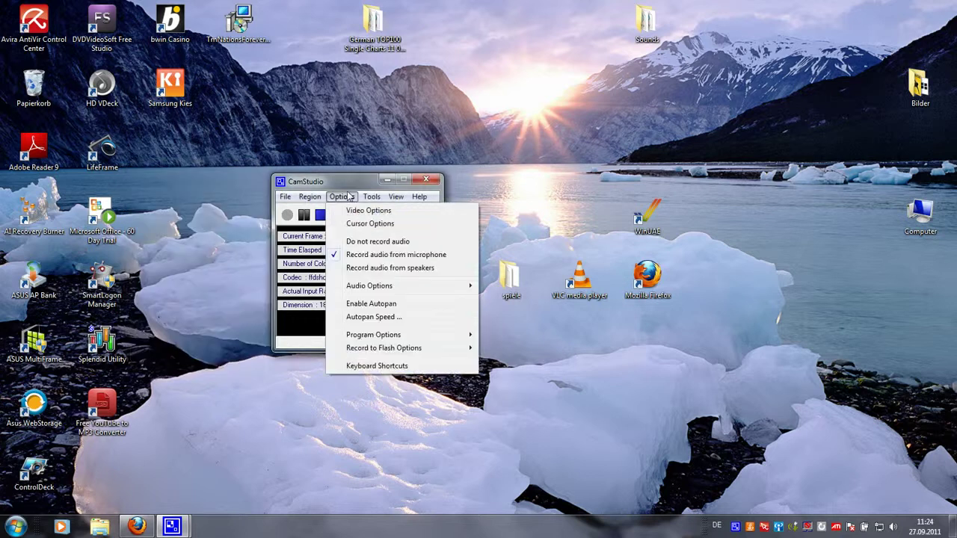
mouse_move(371, 196)
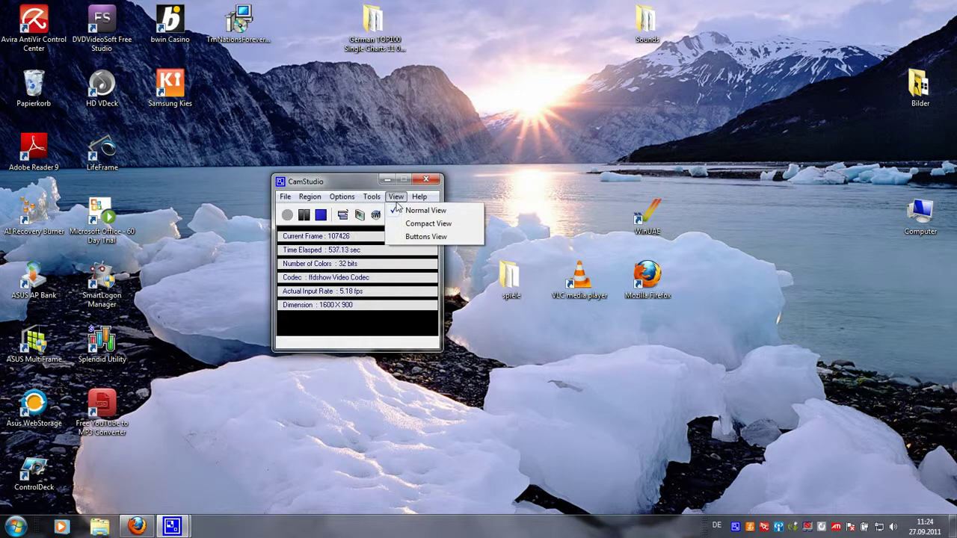
click(404, 226)
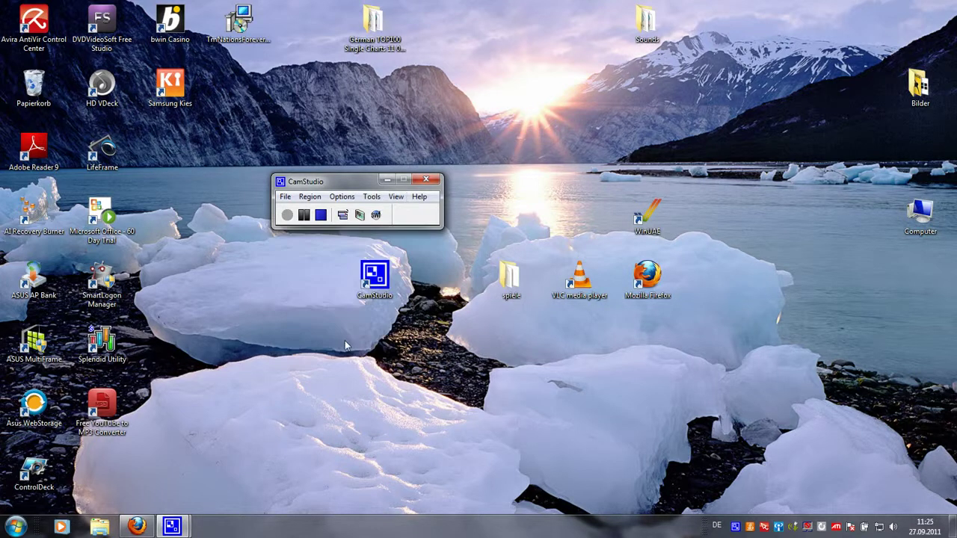
click(395, 197)
click(411, 235)
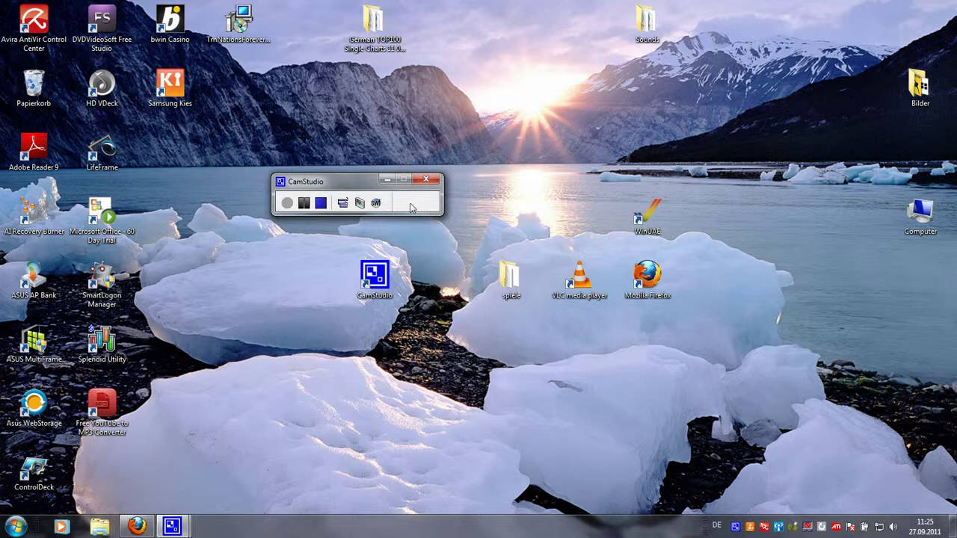
Toggle the recorder window between its view modes and return it to Normal View
click(341, 207)
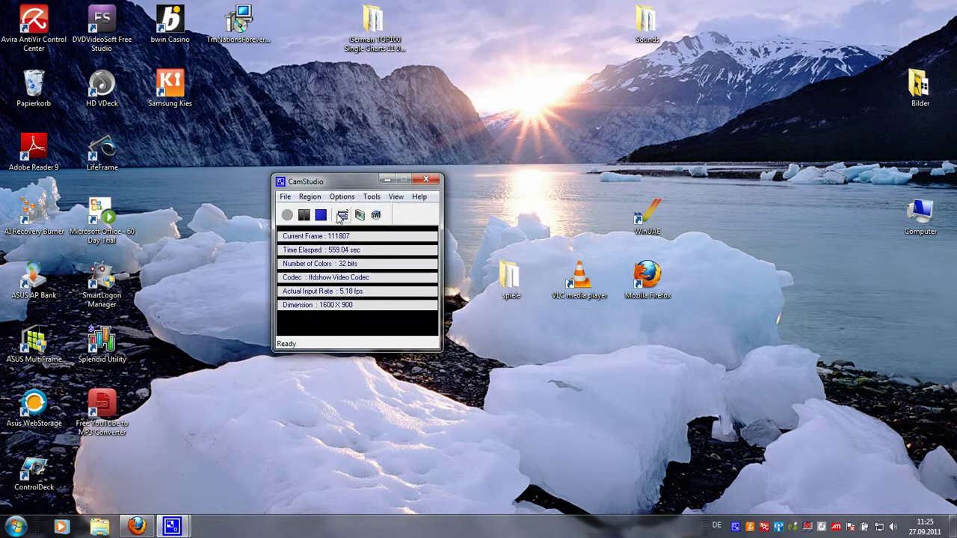
click(343, 216)
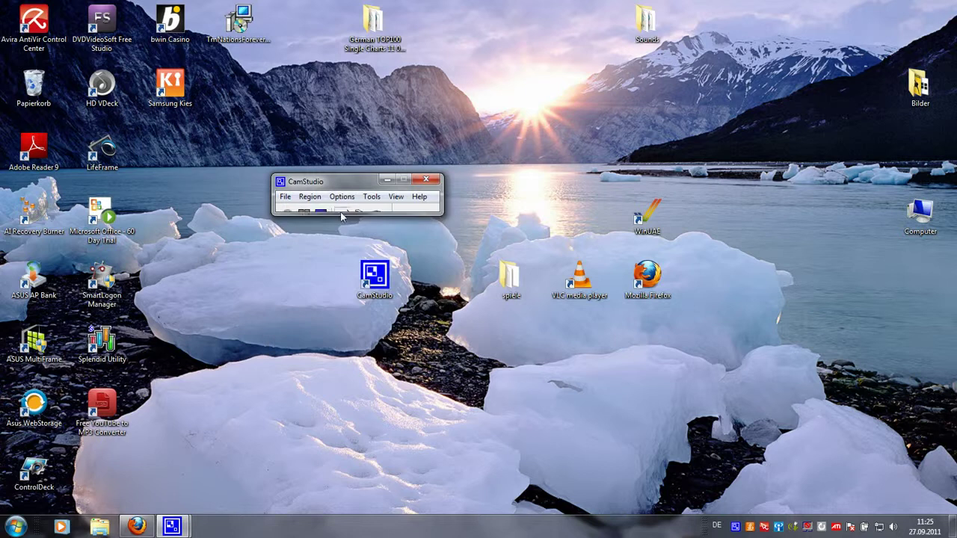
click(341, 208)
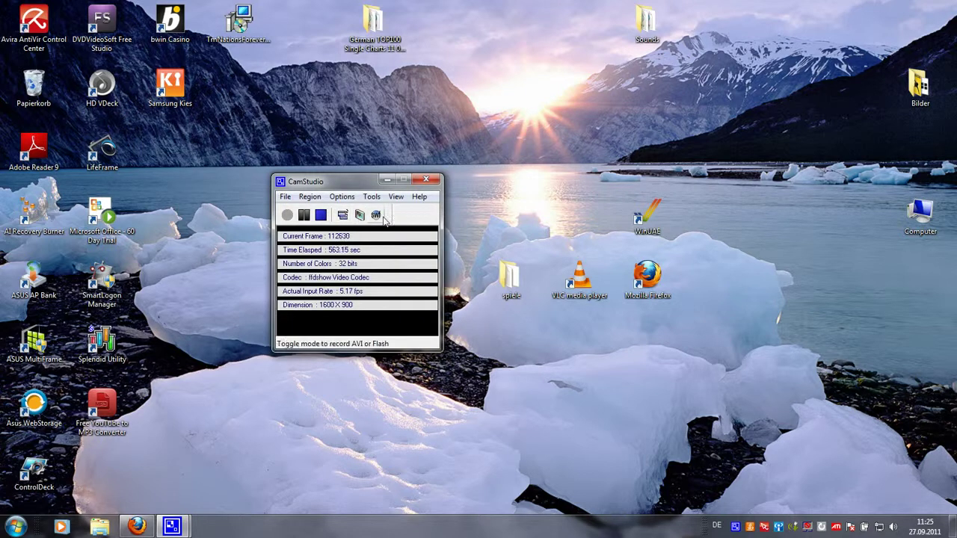
Check the available view modes and the help entries, including the website, frequently asked questions and donations
click(371, 197)
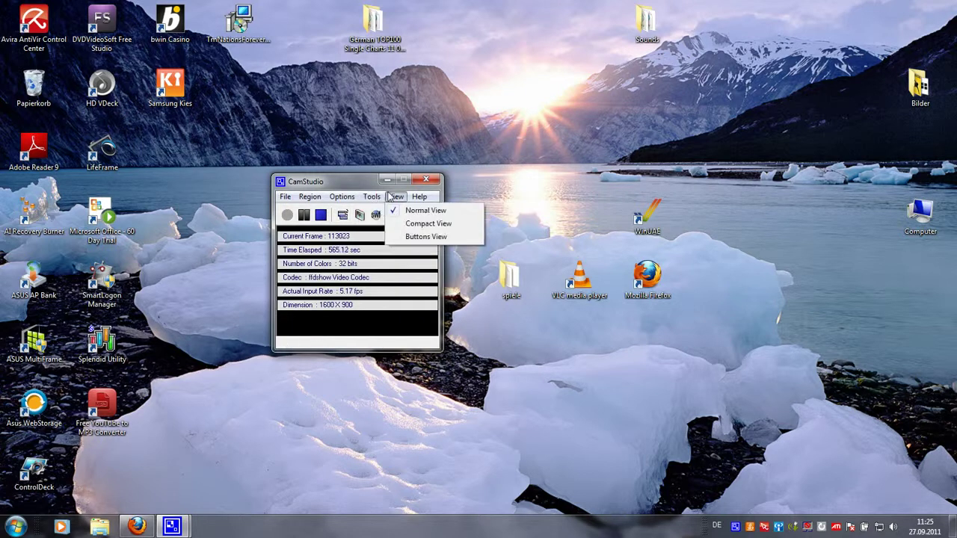
mouse_move(416, 197)
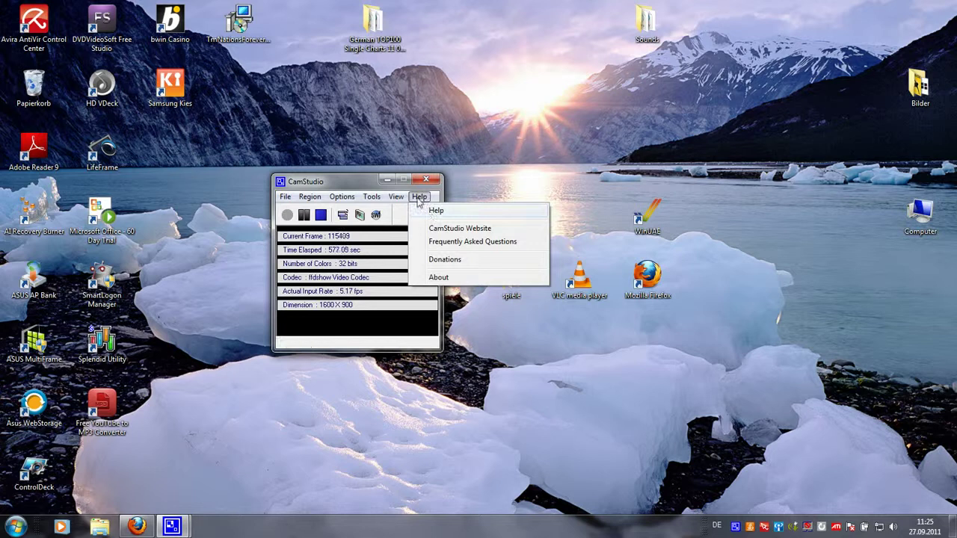
click(310, 196)
click(309, 195)
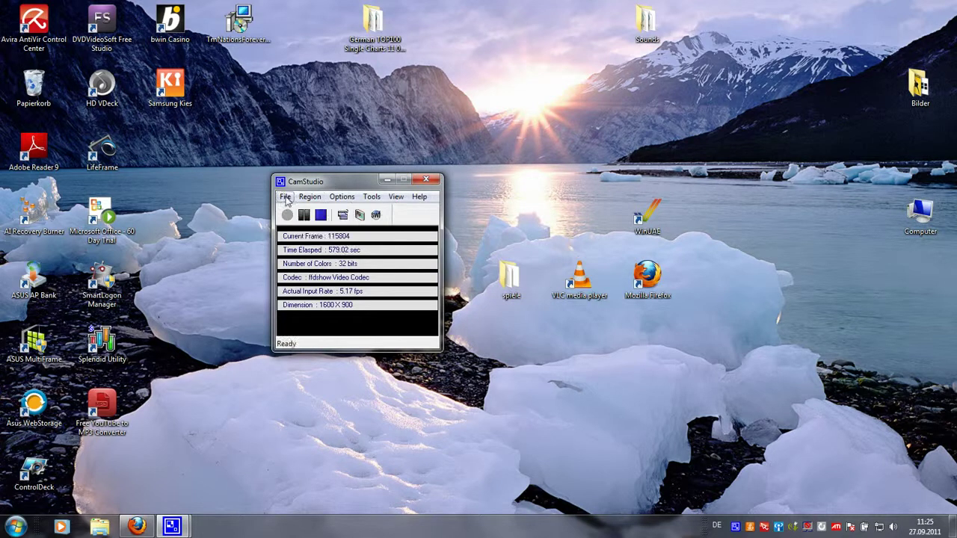